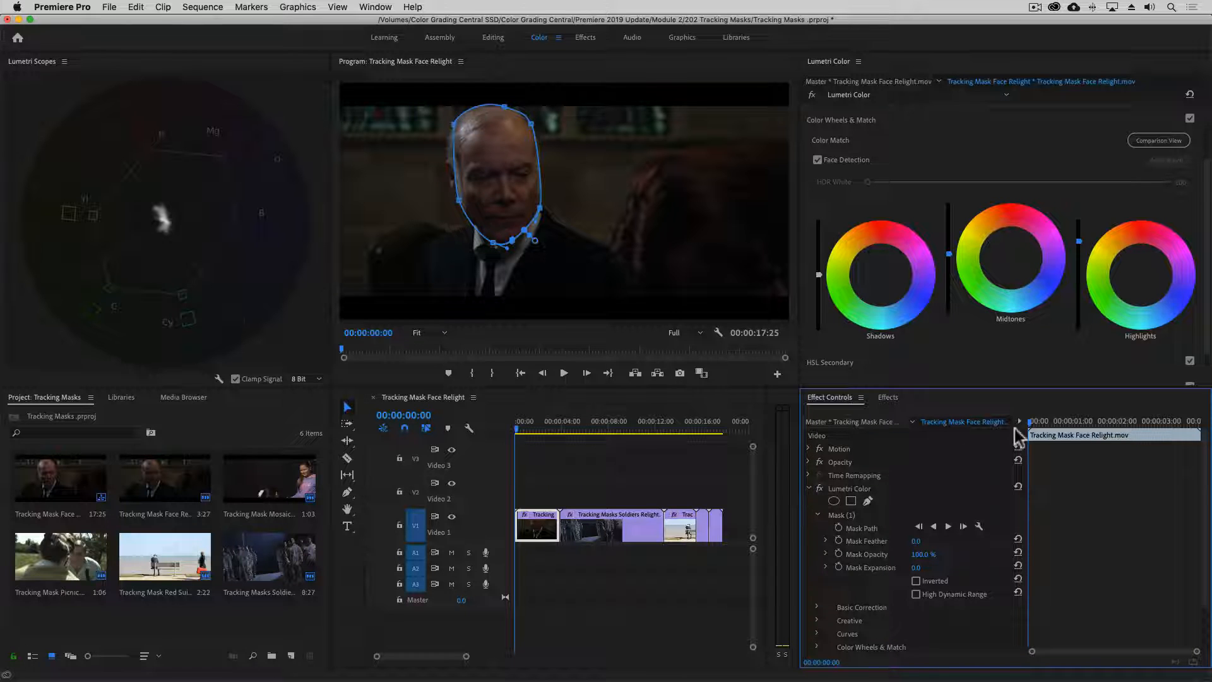
- Scrub through the face clip in the effect controls timeline to check whether the mask follows the face
{"action": "left_click", "coordinate": [1035, 423]}
{"action": "left_click_drag", "start_coordinate": [1037, 427], "coordinate": [1188, 436]}
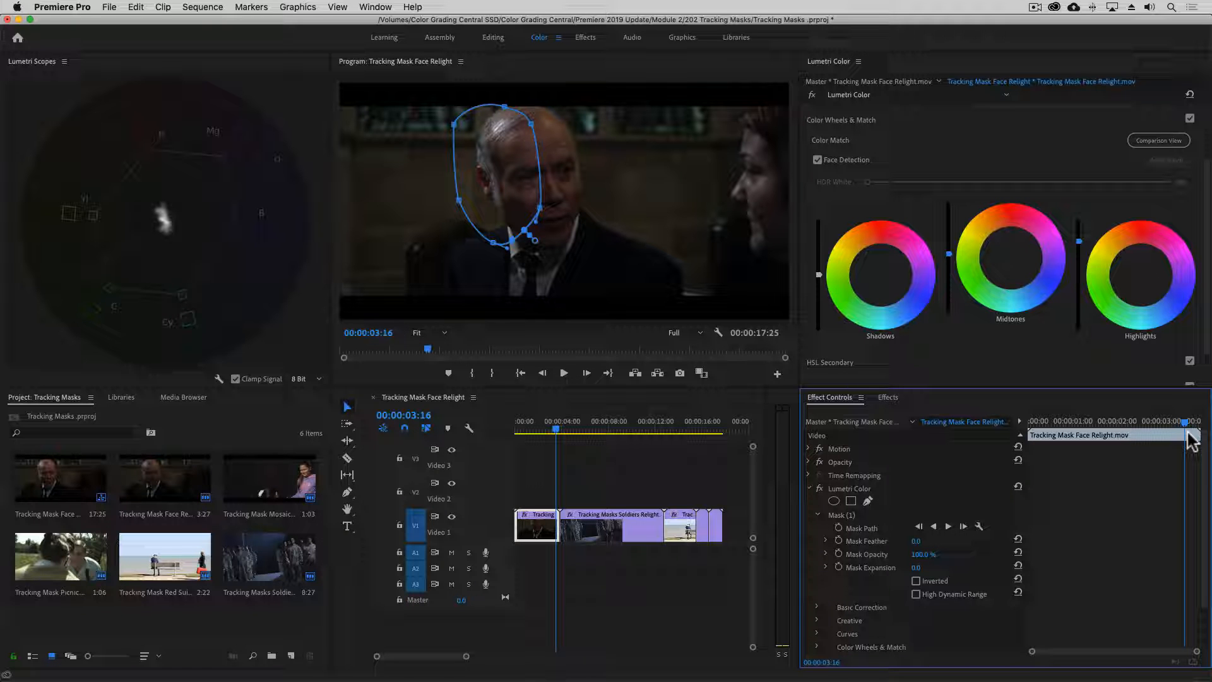
{"action": "left_click_drag", "start_coordinate": [1188, 433], "coordinate": [1066, 432]}
{"action": "left_click_drag", "start_coordinate": [1044, 392], "coordinate": [999, 393]}
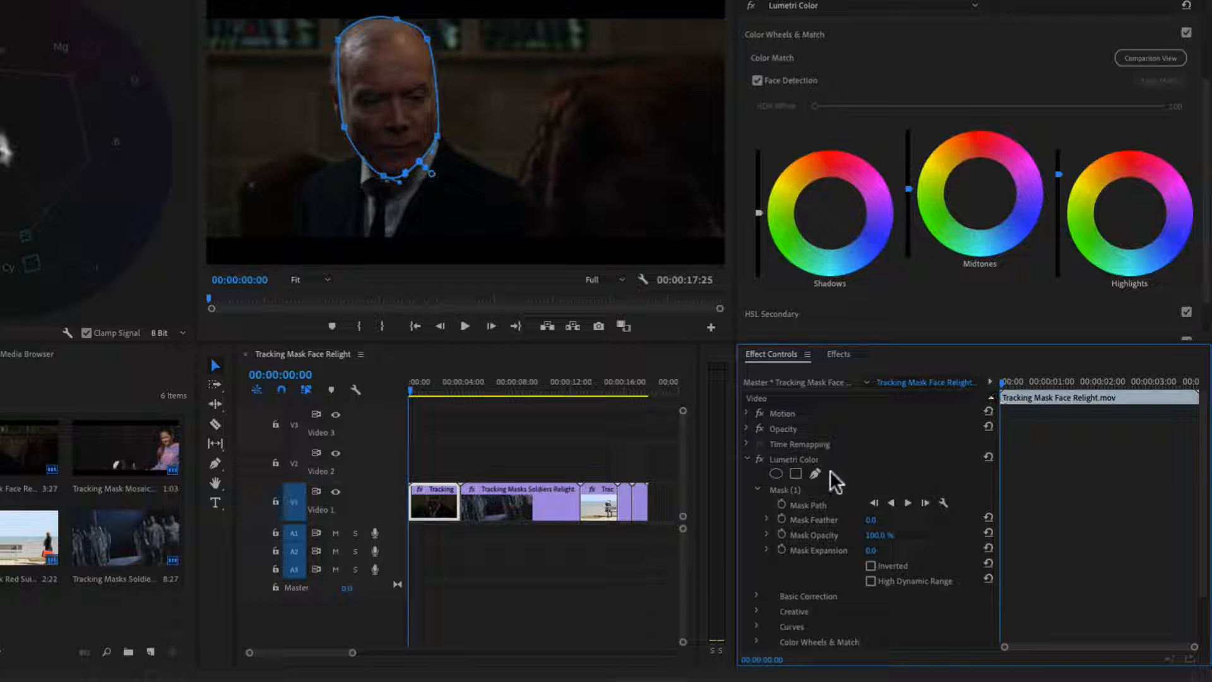
- Select the face mask and open its tracking method options
{"action": "left_click", "coordinate": [796, 487]}
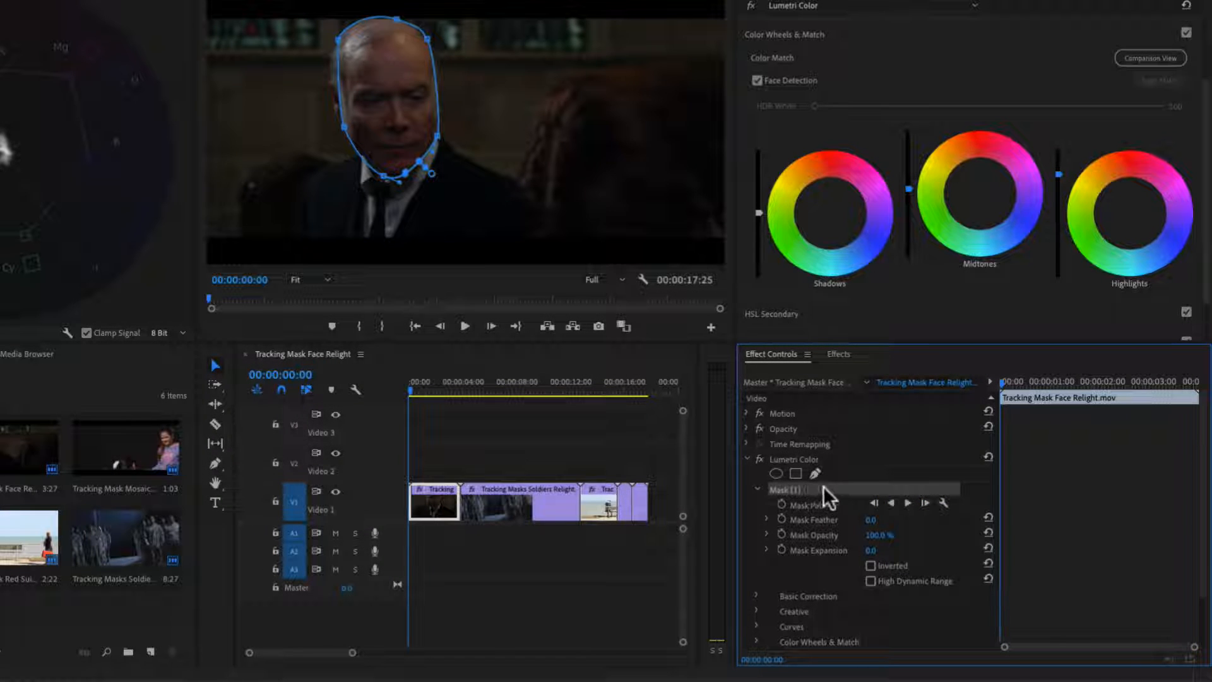
{"action": "left_click", "coordinate": [943, 507]}
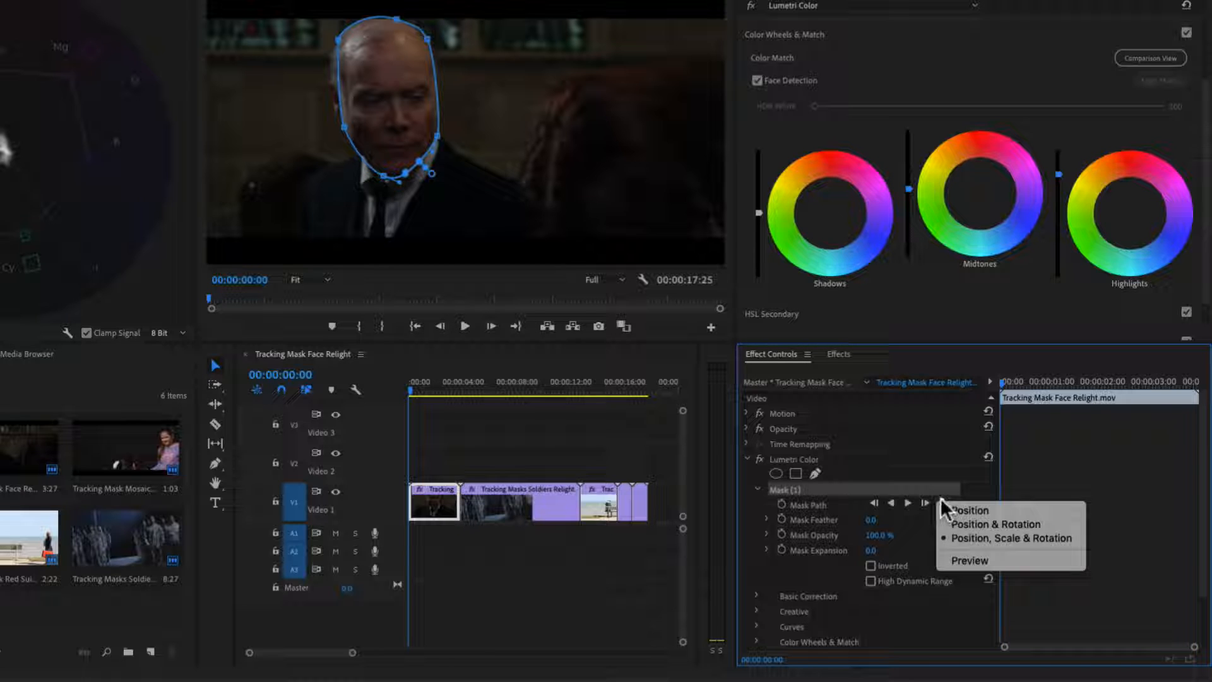
{"action": "left_click", "coordinate": [941, 500]}
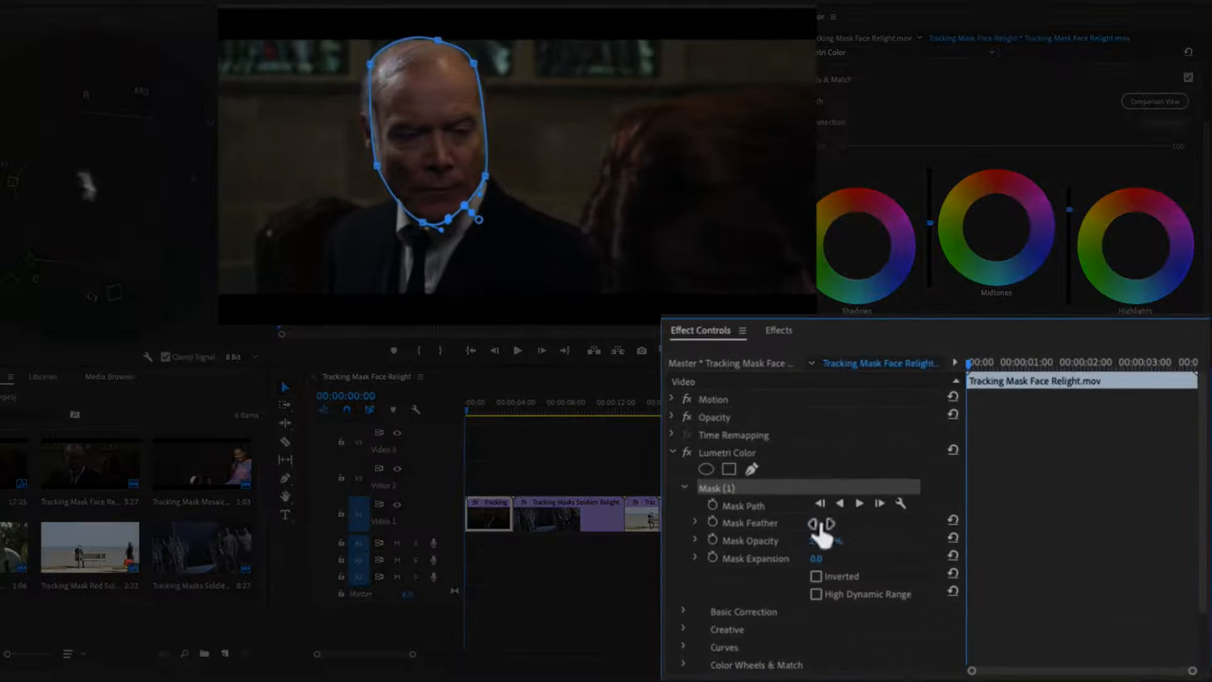
- Toggle the mask's Inverted and High Dynamic Range options on and then off again
{"action": "left_click_drag", "start_coordinate": [821, 523], "coordinate": [821, 559]}
{"action": "left_click", "coordinate": [819, 574]}
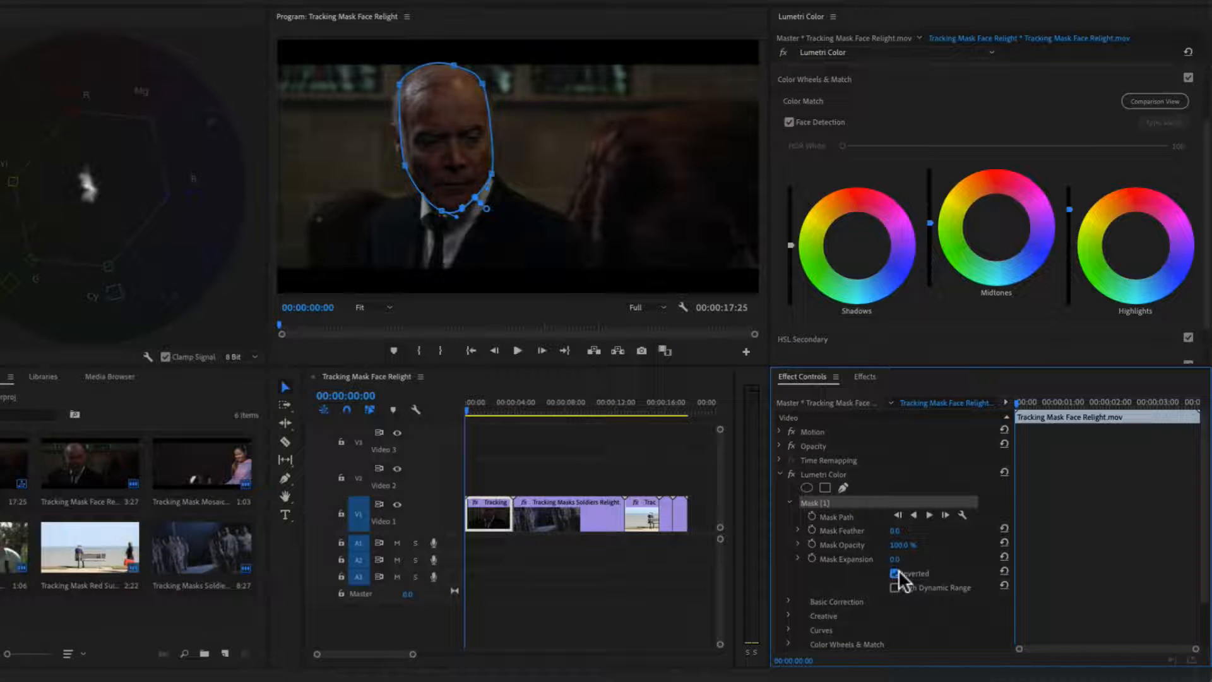
{"action": "left_click", "coordinate": [899, 569]}
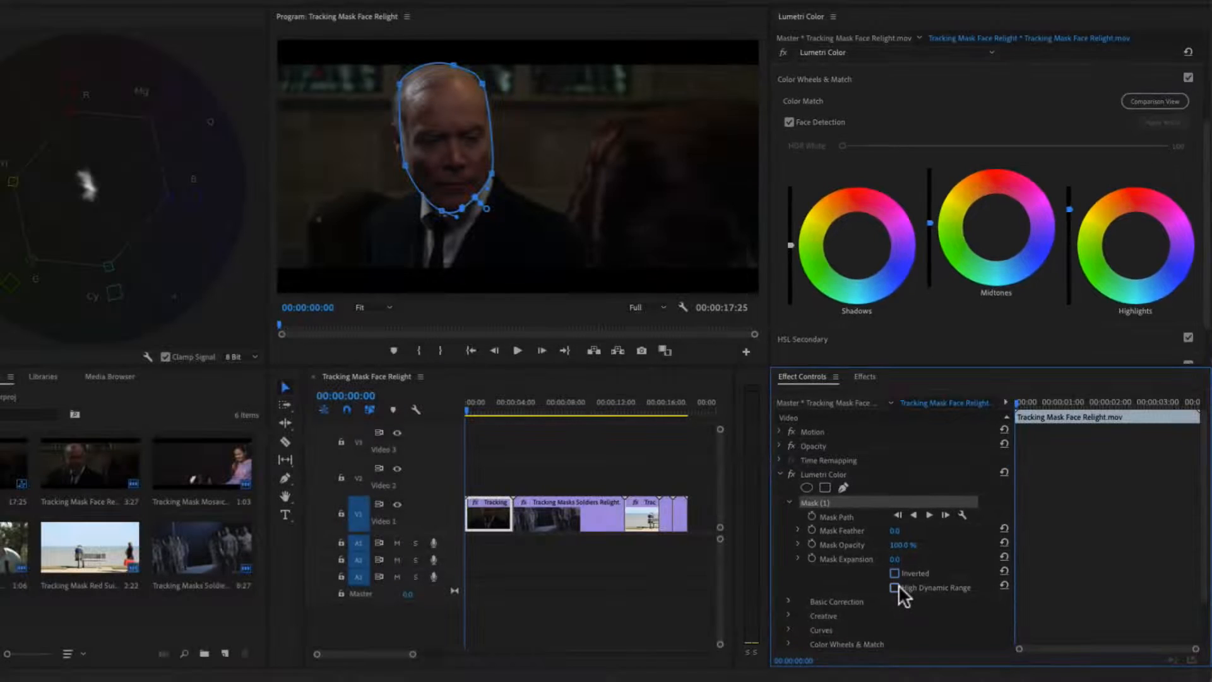
{"action": "left_click", "coordinate": [897, 587]}
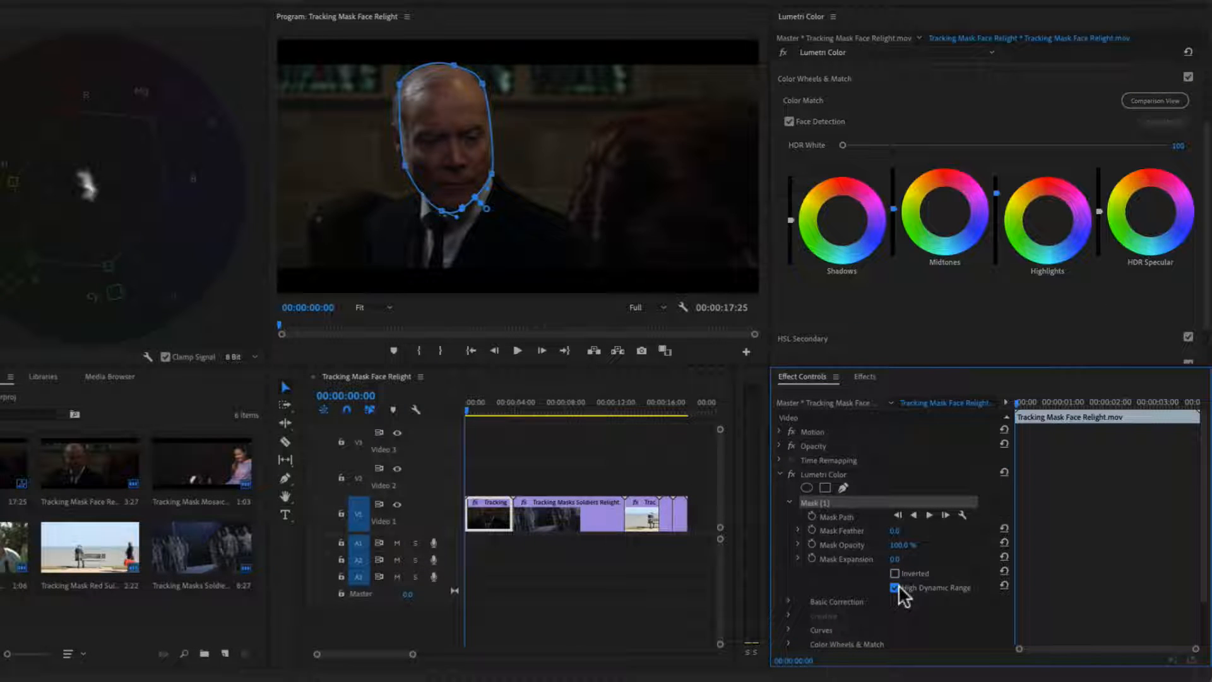
{"action": "left_click", "coordinate": [895, 587]}
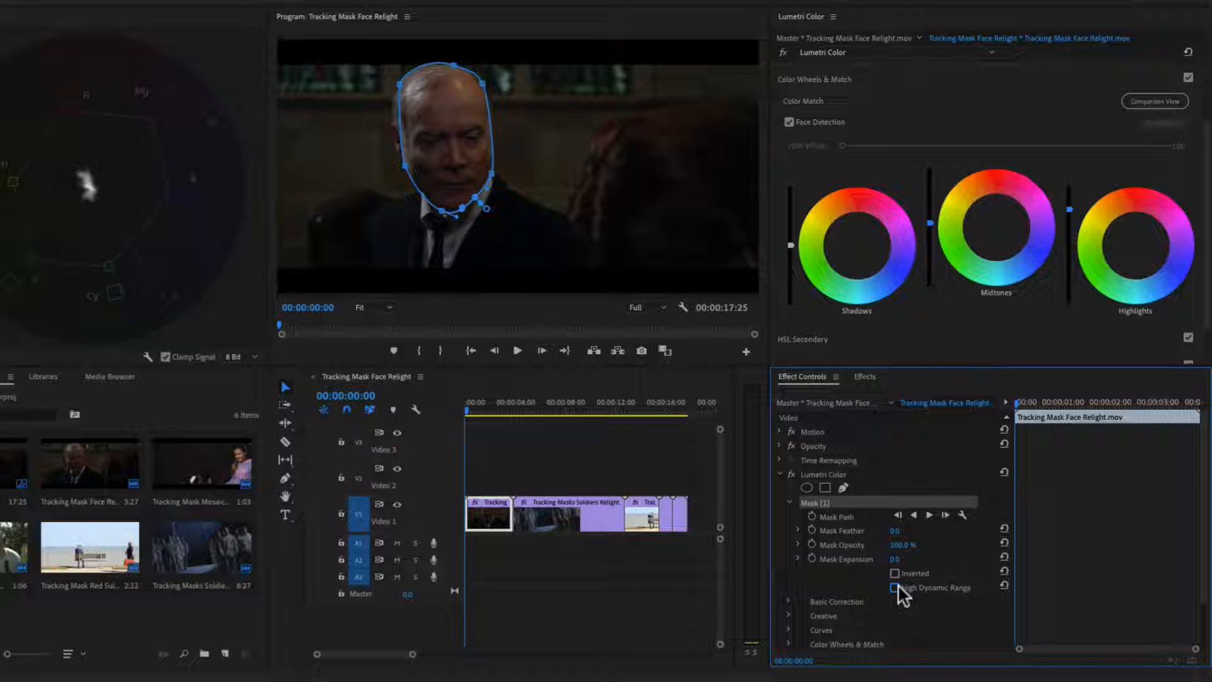
- Track the face mask forward through the clip and set the mask feather to 69
{"action": "left_click", "coordinate": [928, 514]}
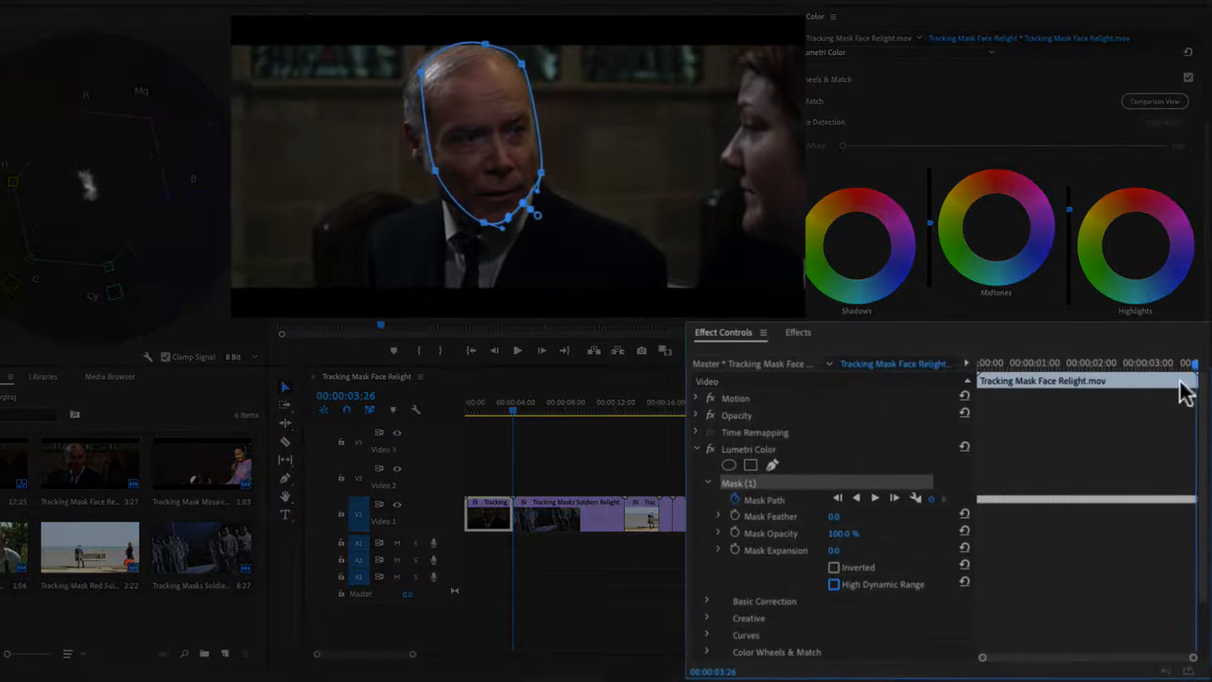
{"action": "left_click_drag", "start_coordinate": [1194, 364], "coordinate": [1003, 407]}
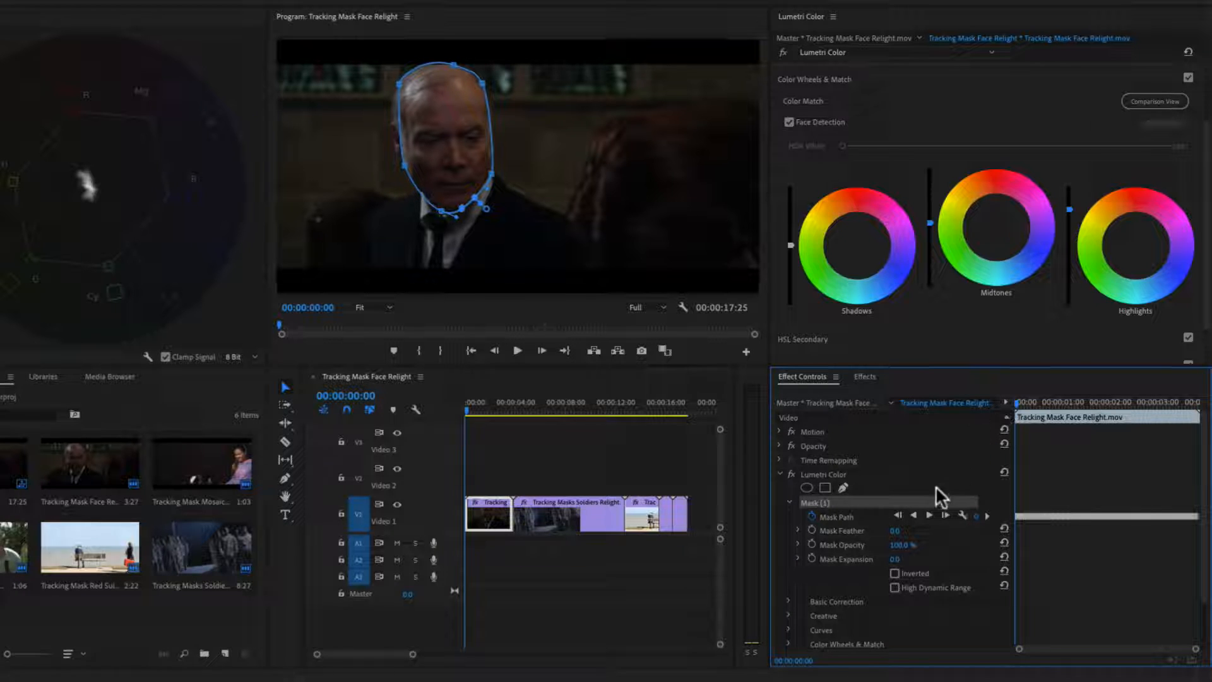
{"action": "left_click_drag", "start_coordinate": [895, 530], "coordinate": [941, 530]}
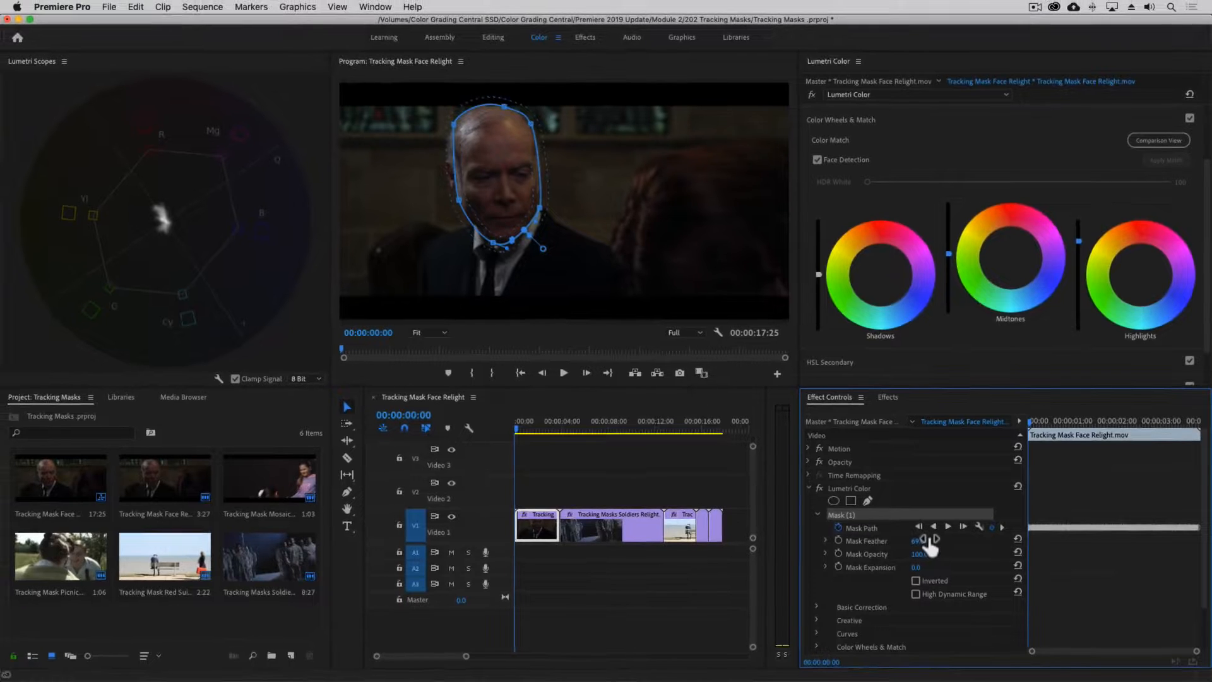
- Deselect the clip and play back the sequence to review the tracked face mask
{"action": "left_click", "coordinate": [576, 483]}
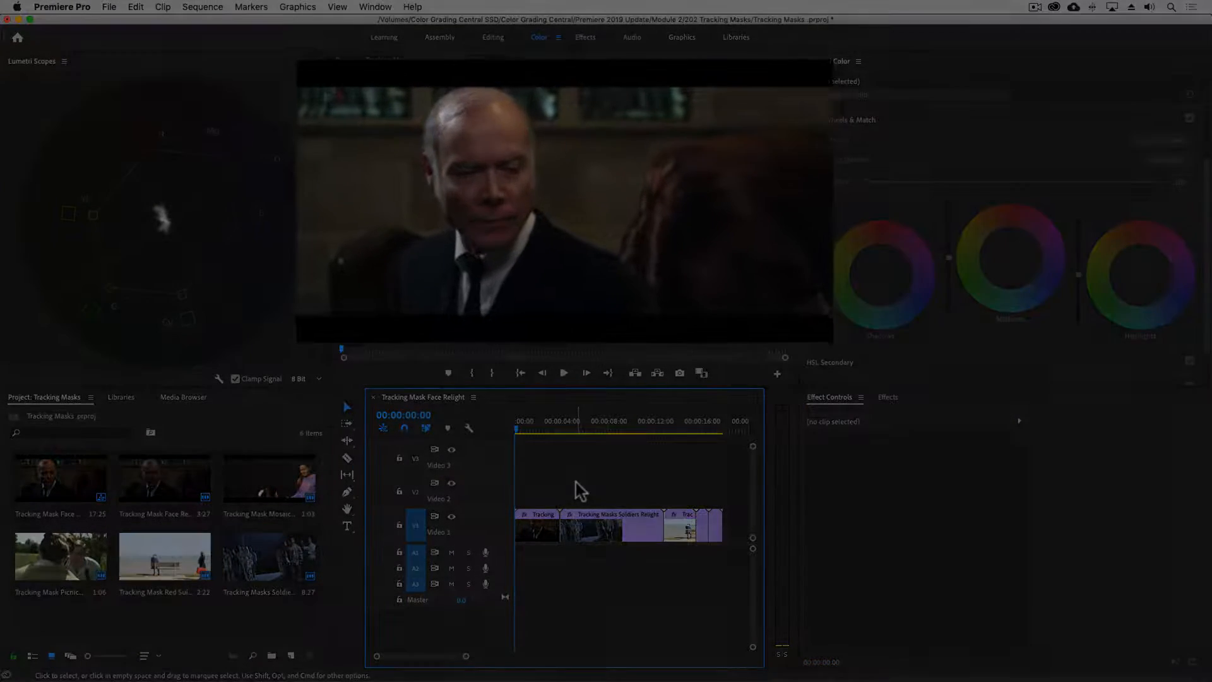
{"action": "key", "text": "space"}
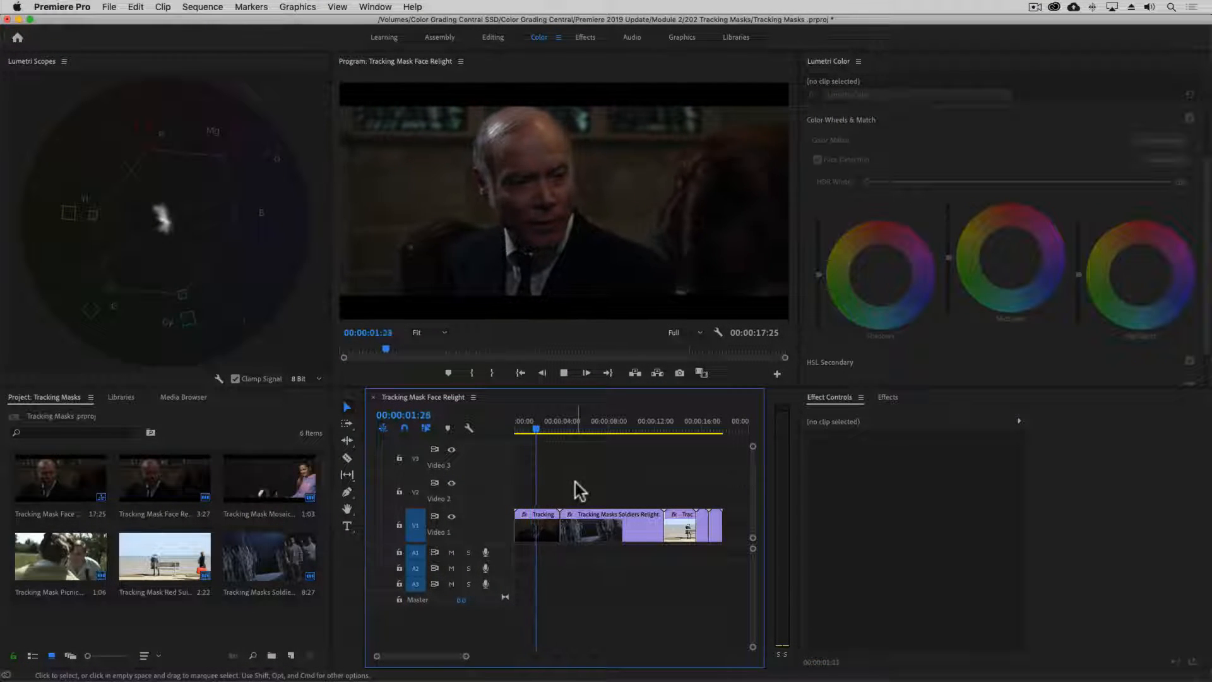
{"action": "key", "text": "space"}
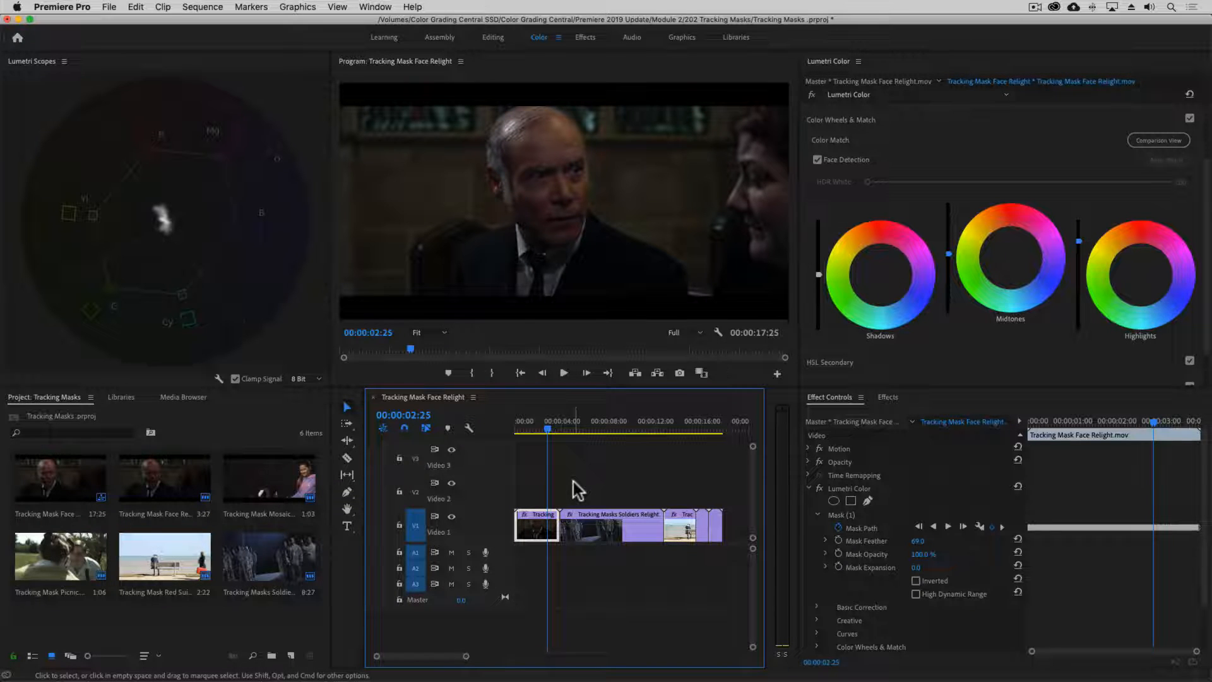
- Move to the soldiers clip, select its mask, and turn on Inverted for the mask
{"action": "key", "text": "Down"}
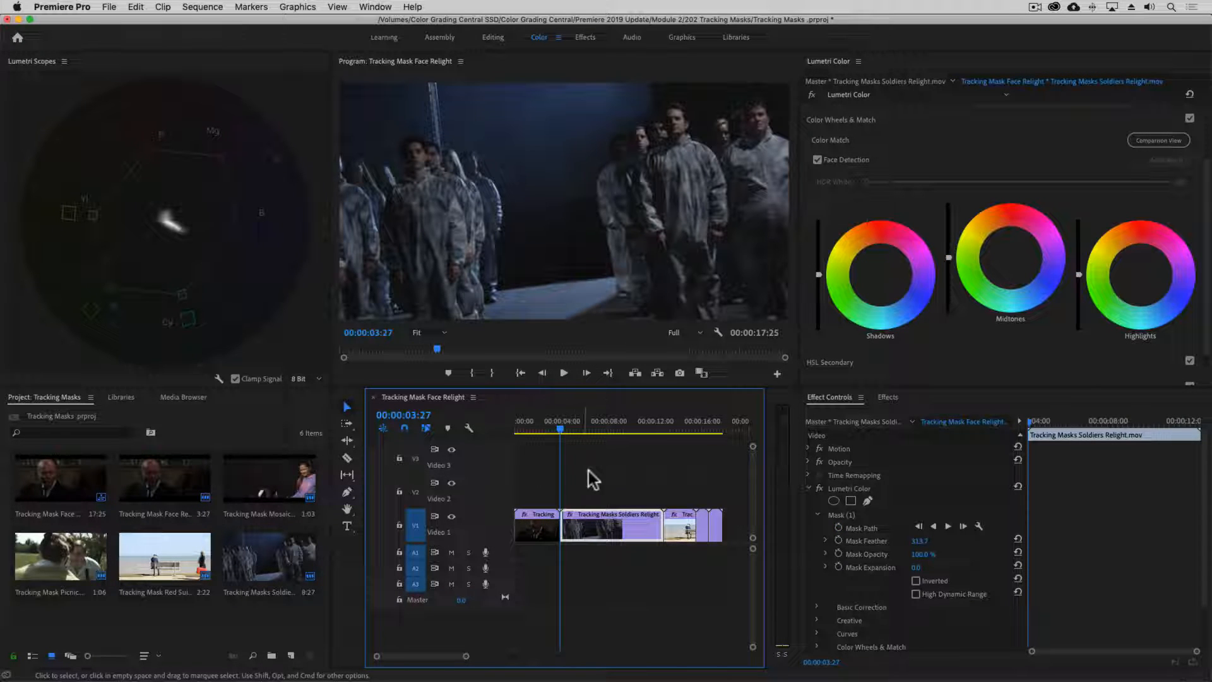
{"action": "left_click", "coordinate": [839, 515]}
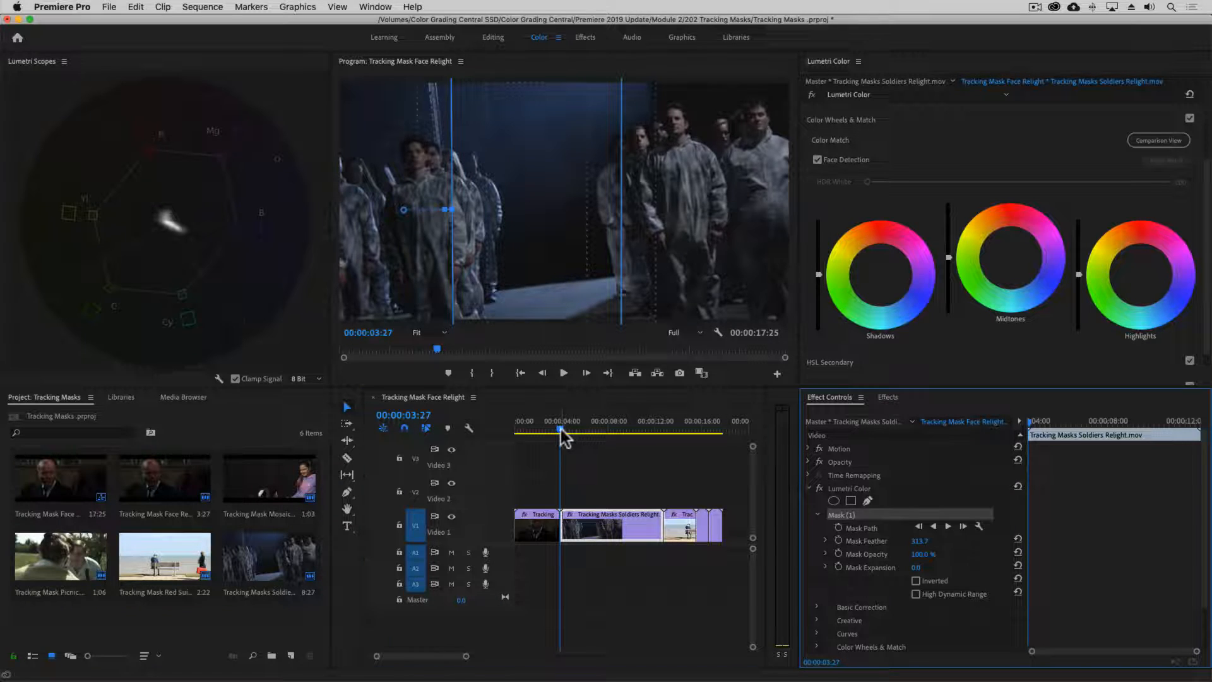
{"action": "left_click_drag", "start_coordinate": [561, 429], "coordinate": [658, 438]}
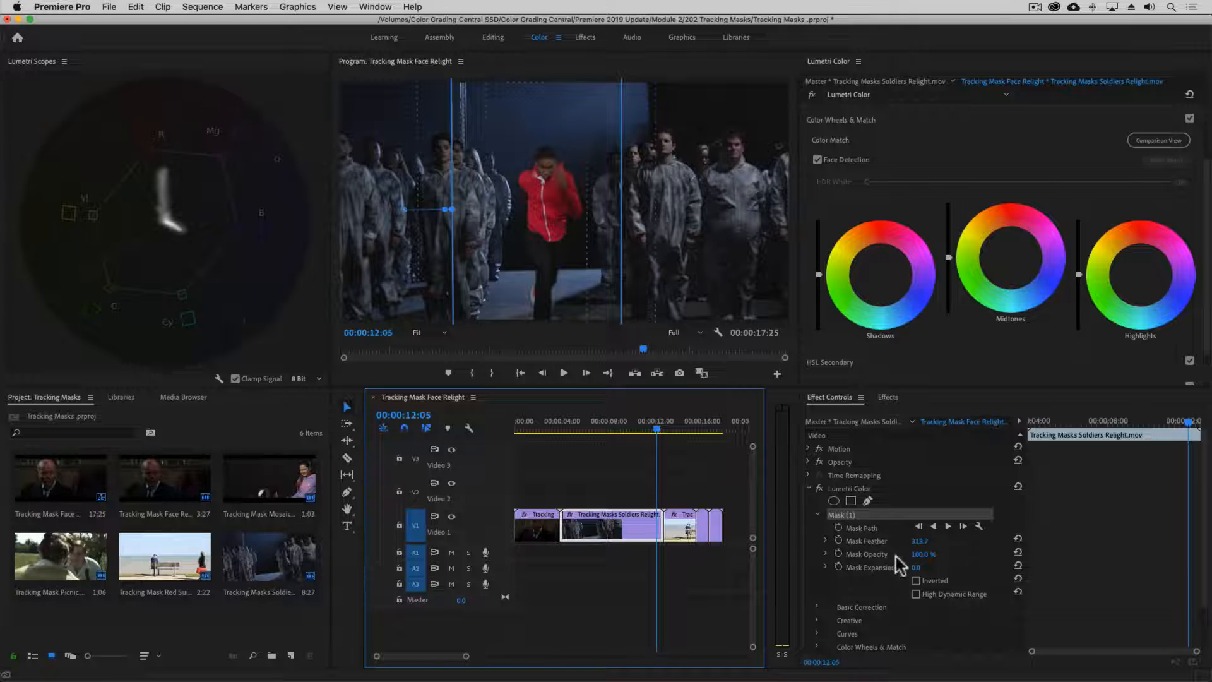
{"action": "left_click", "coordinate": [916, 580]}
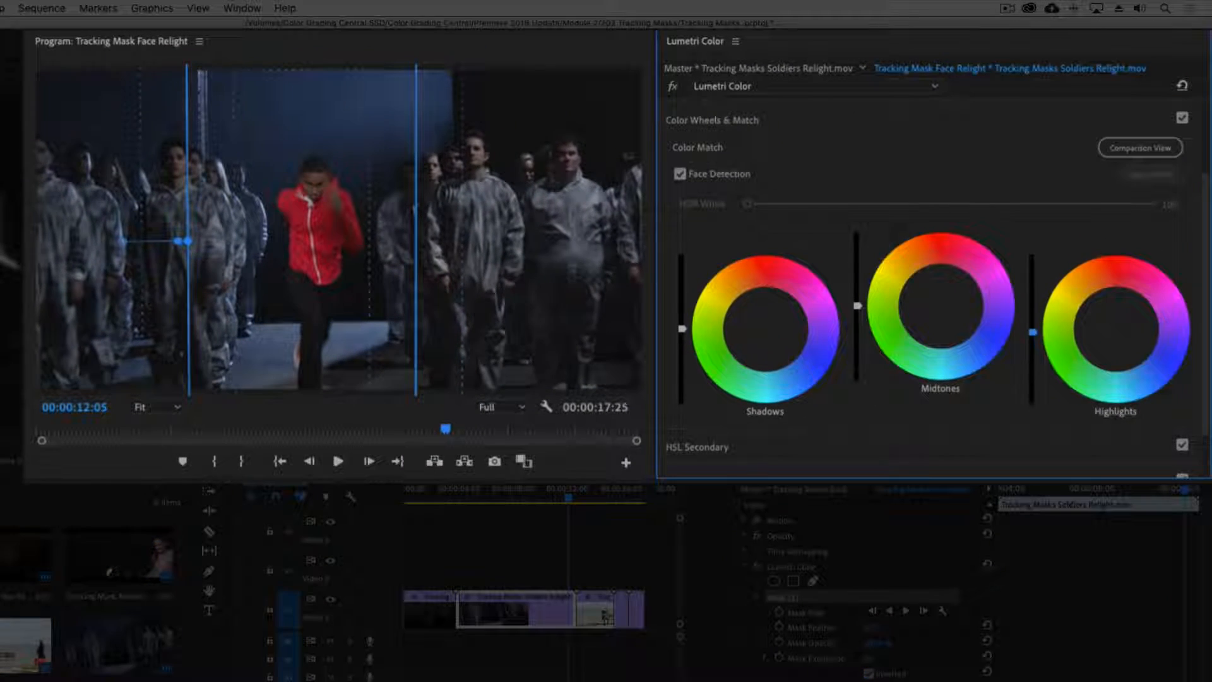
- Lower the Highlights and Midtones brightness sliders to darken the area outside the soldiers mask
{"action": "left_click_drag", "start_coordinate": [1056, 319], "coordinate": [1056, 358]}
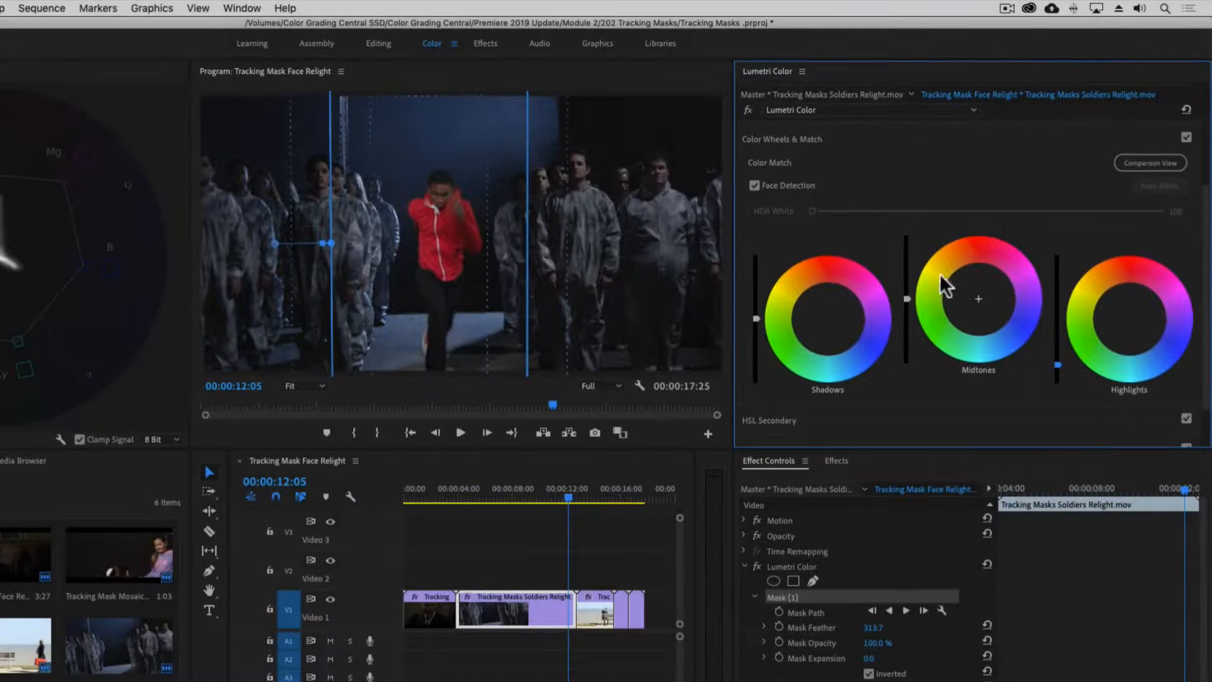
{"action": "left_click_drag", "start_coordinate": [906, 298], "coordinate": [907, 338]}
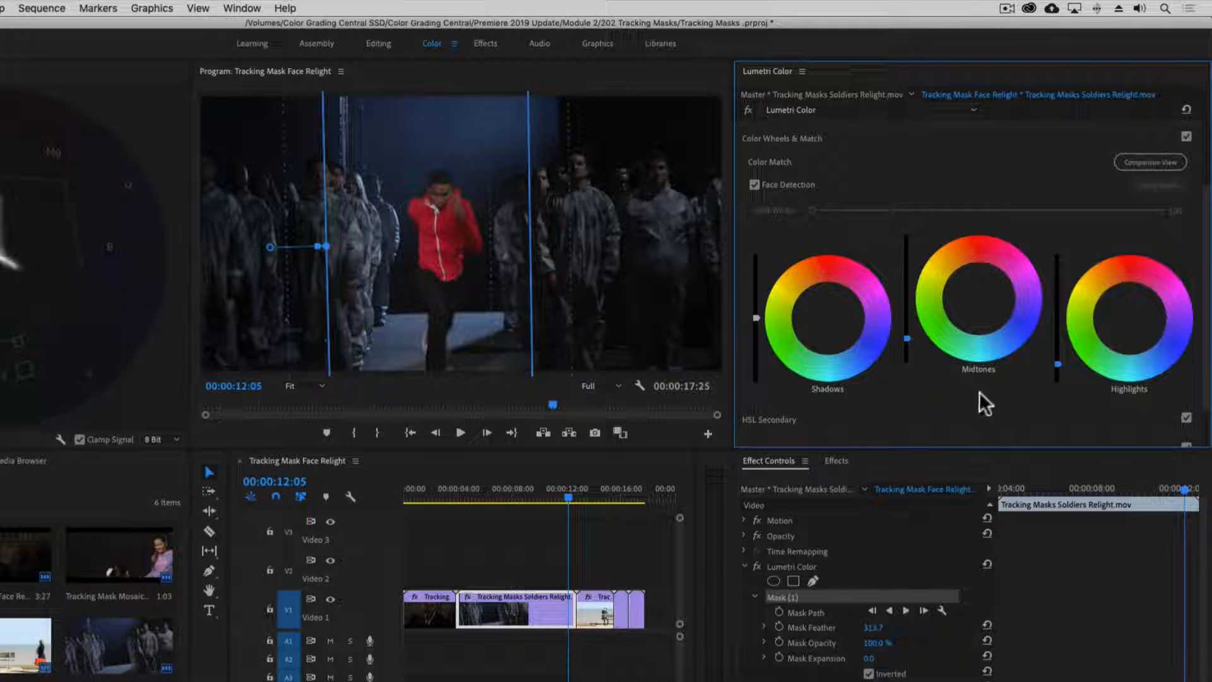
- Track the soldiers mask backward from the clip's end and scrub through the result
{"action": "left_click_drag", "start_coordinate": [1185, 491], "coordinate": [1197, 491]}
{"action": "left_click", "coordinate": [896, 609]}
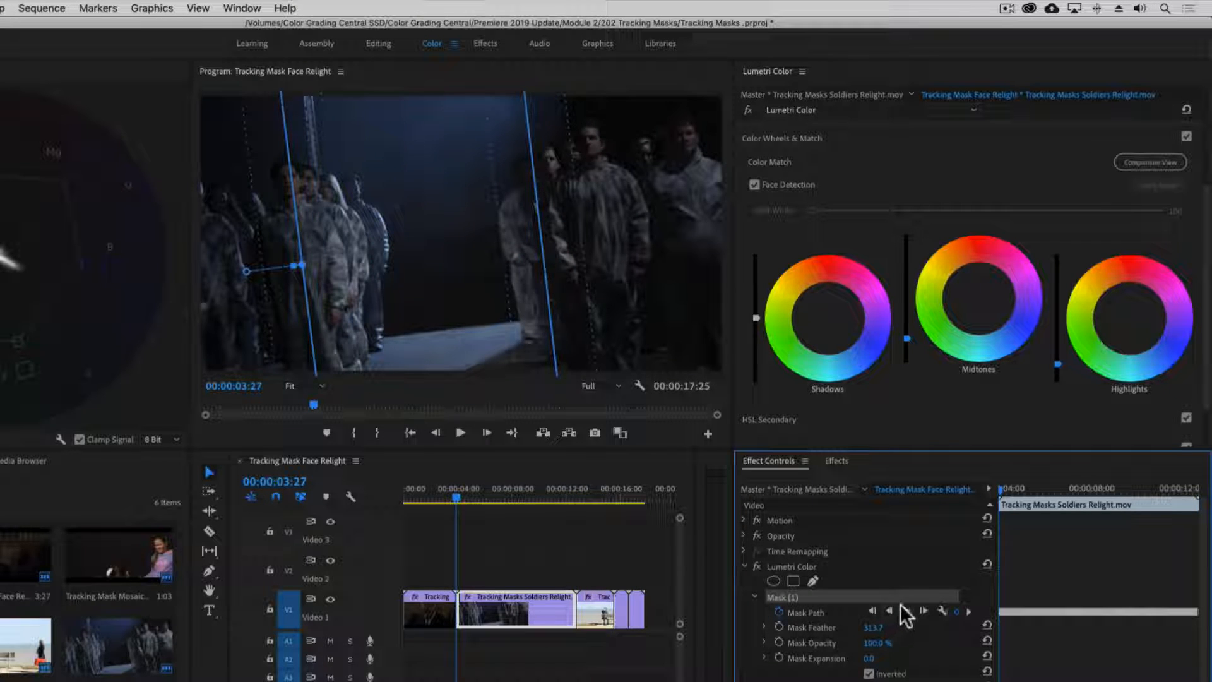
{"action": "left_click_drag", "start_coordinate": [999, 491], "coordinate": [1104, 497]}
{"action": "left_click_drag", "start_coordinate": [1134, 501], "coordinate": [1167, 505]}
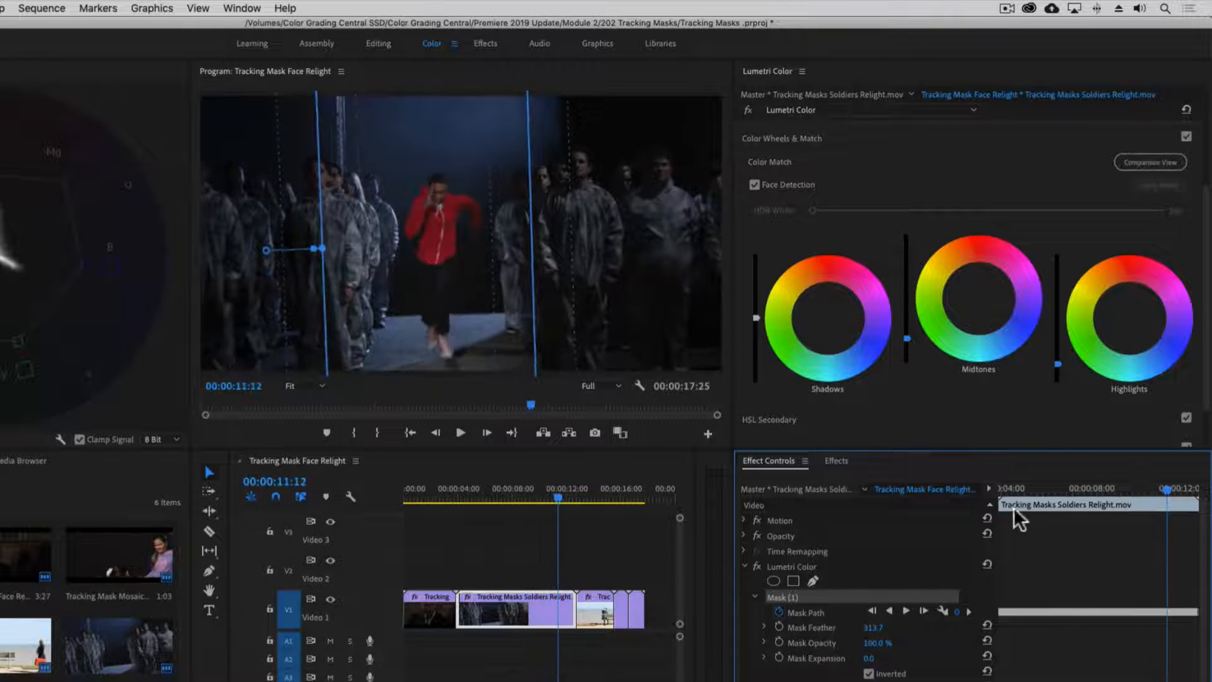
- Move to the red suitcase clip, select its mask, and track it forward through the clip
{"action": "left_click", "coordinate": [657, 539]}
{"action": "key", "text": "Down"}
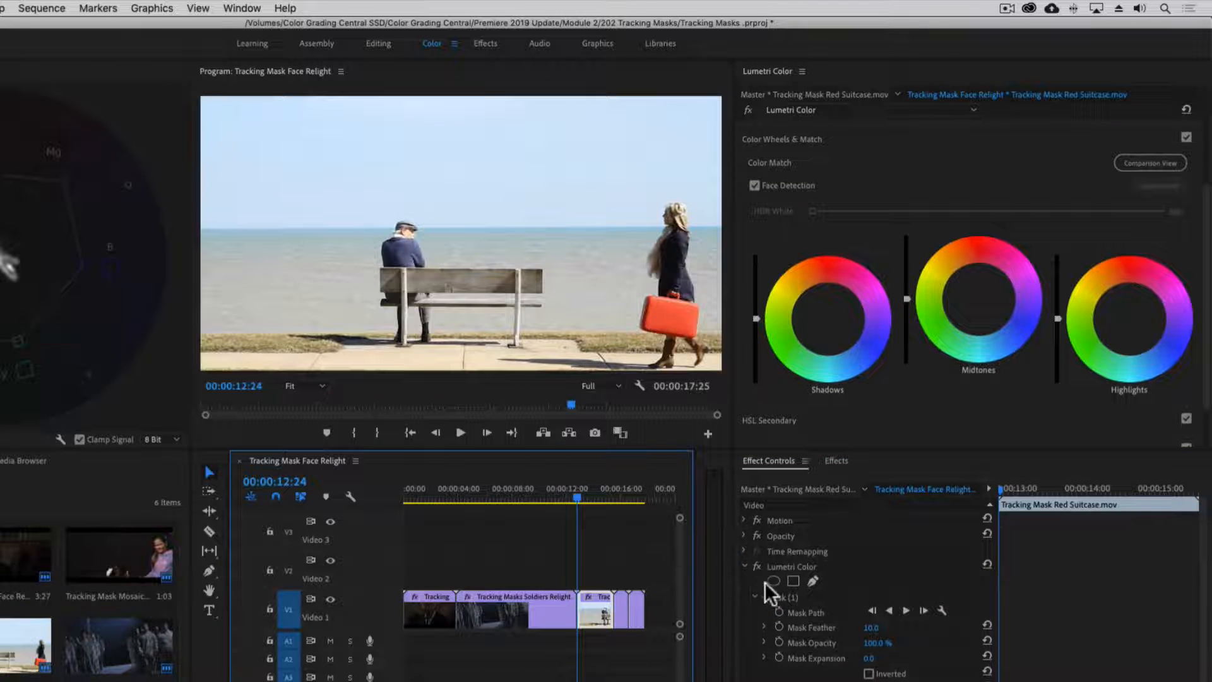
{"action": "left_click", "coordinate": [776, 595]}
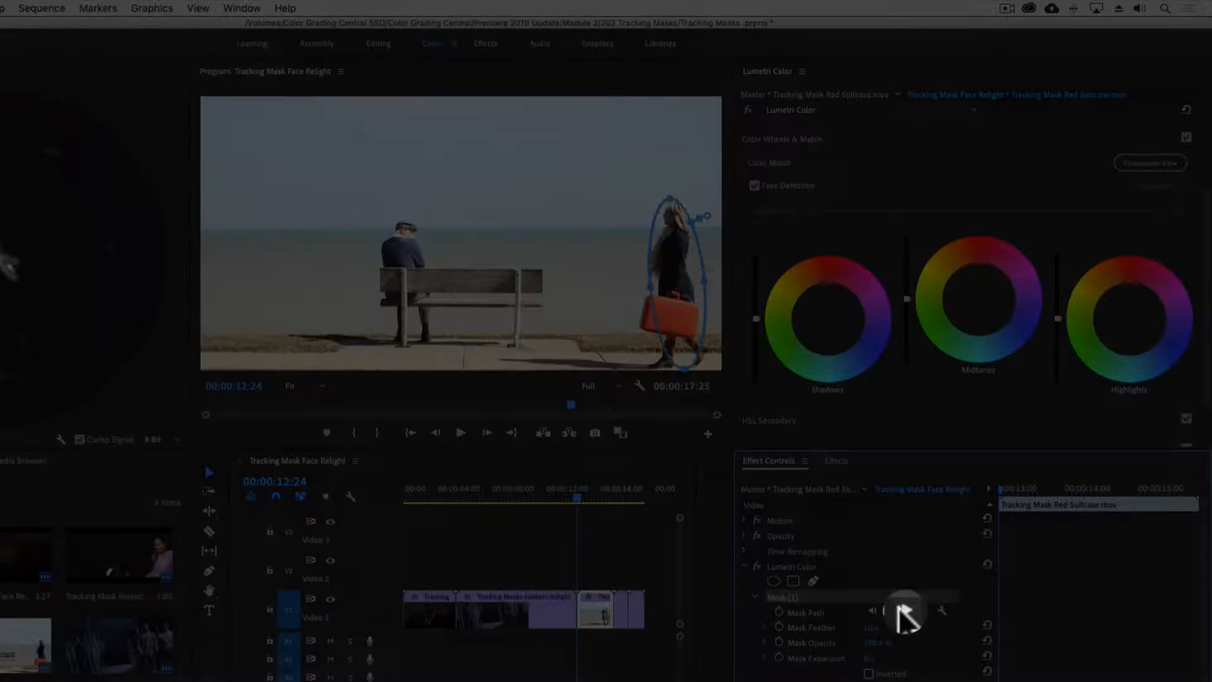
{"action": "left_click", "coordinate": [901, 609]}
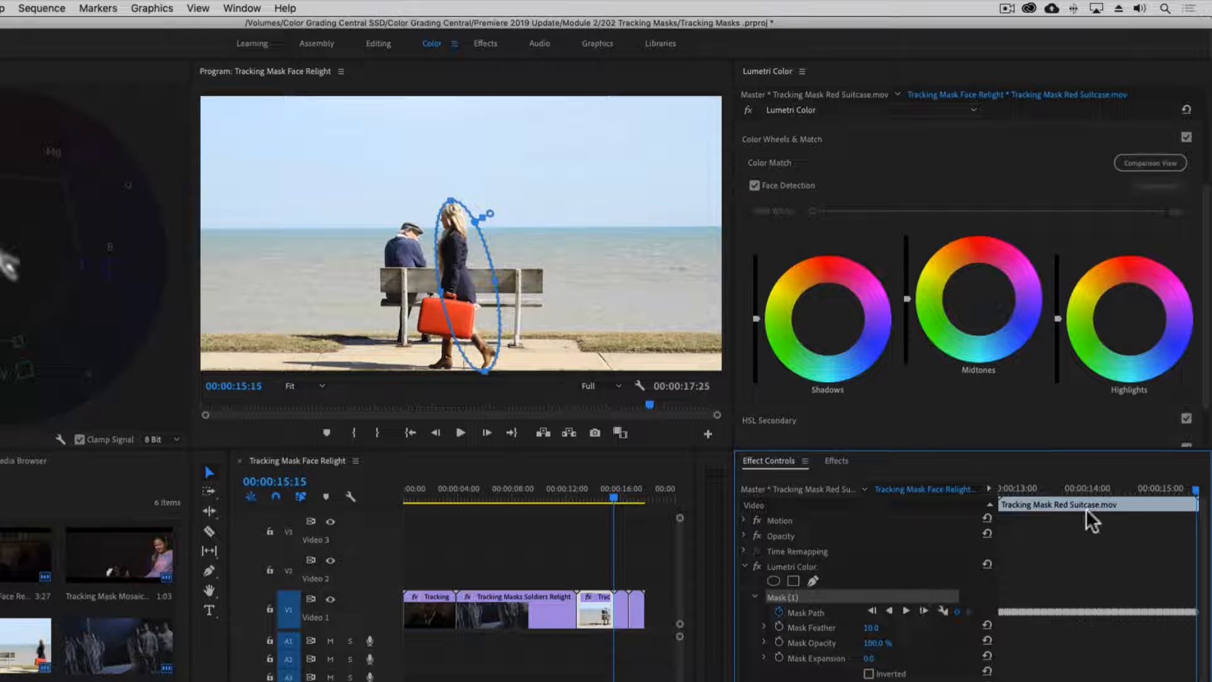
{"action": "left_click_drag", "start_coordinate": [1193, 499], "coordinate": [1140, 507]}
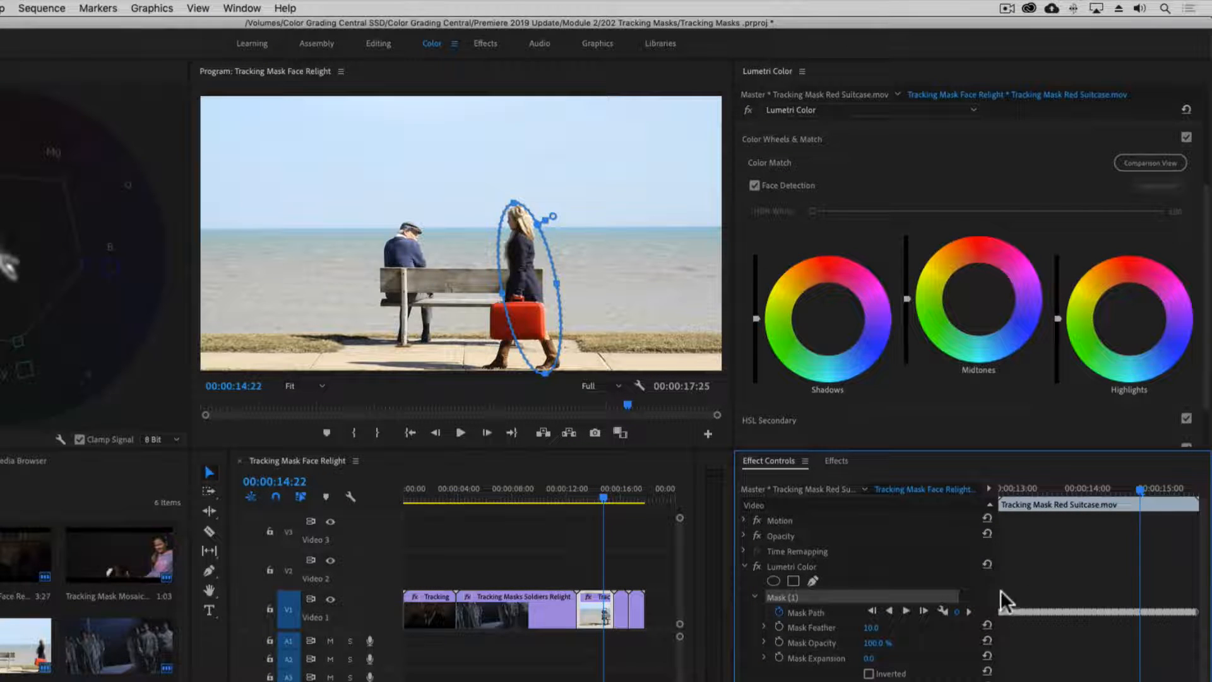
- Set the mask tracking method to Position and retrack the suitcase mask forward from the clip's start
{"action": "left_click", "coordinate": [941, 607]}
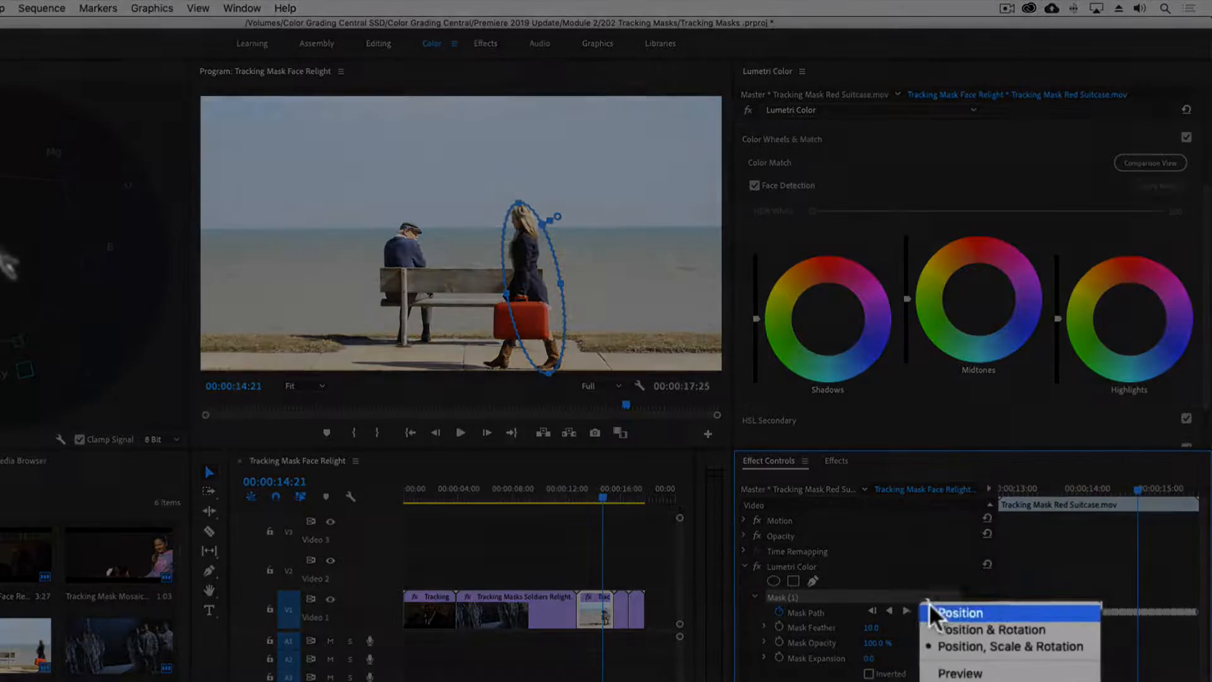
{"action": "left_click", "coordinate": [932, 606]}
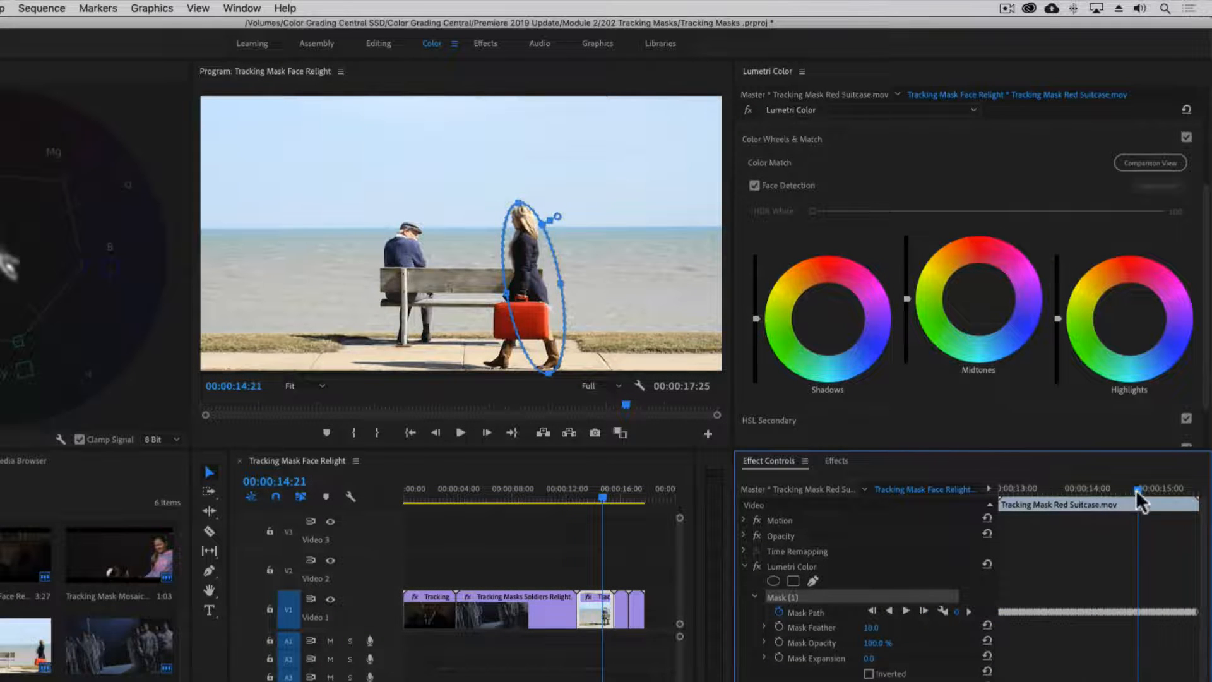
{"action": "left_click_drag", "start_coordinate": [1135, 490], "coordinate": [990, 494]}
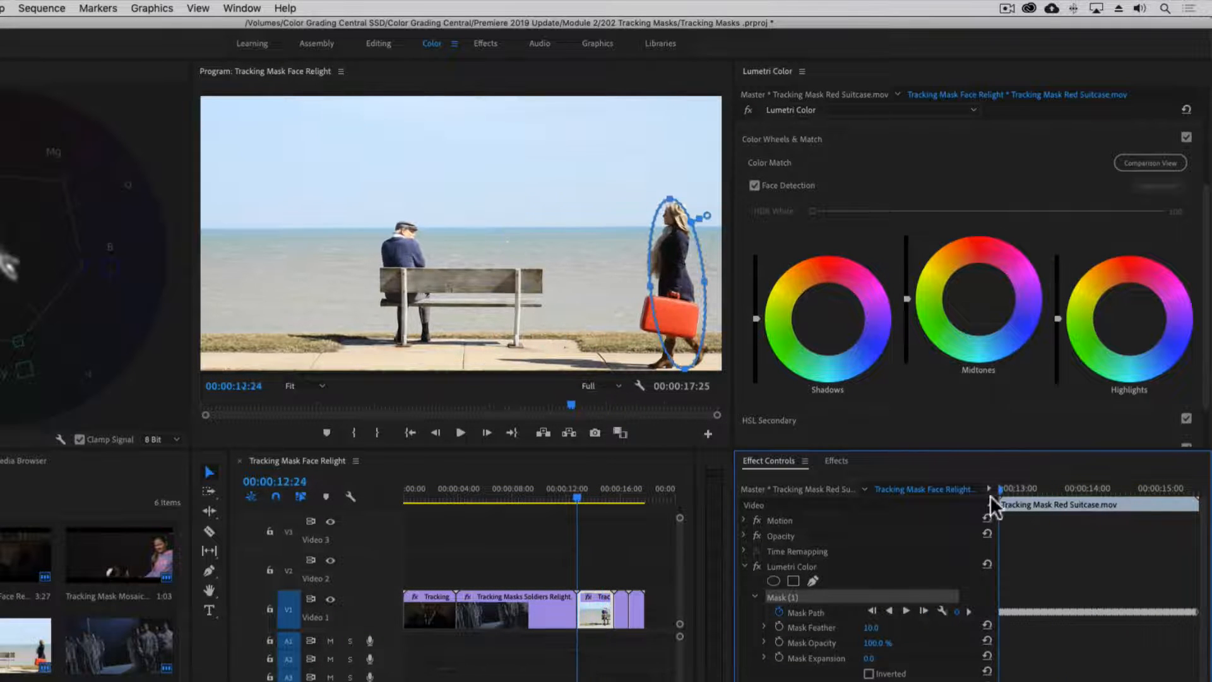
{"action": "left_click", "coordinate": [906, 611]}
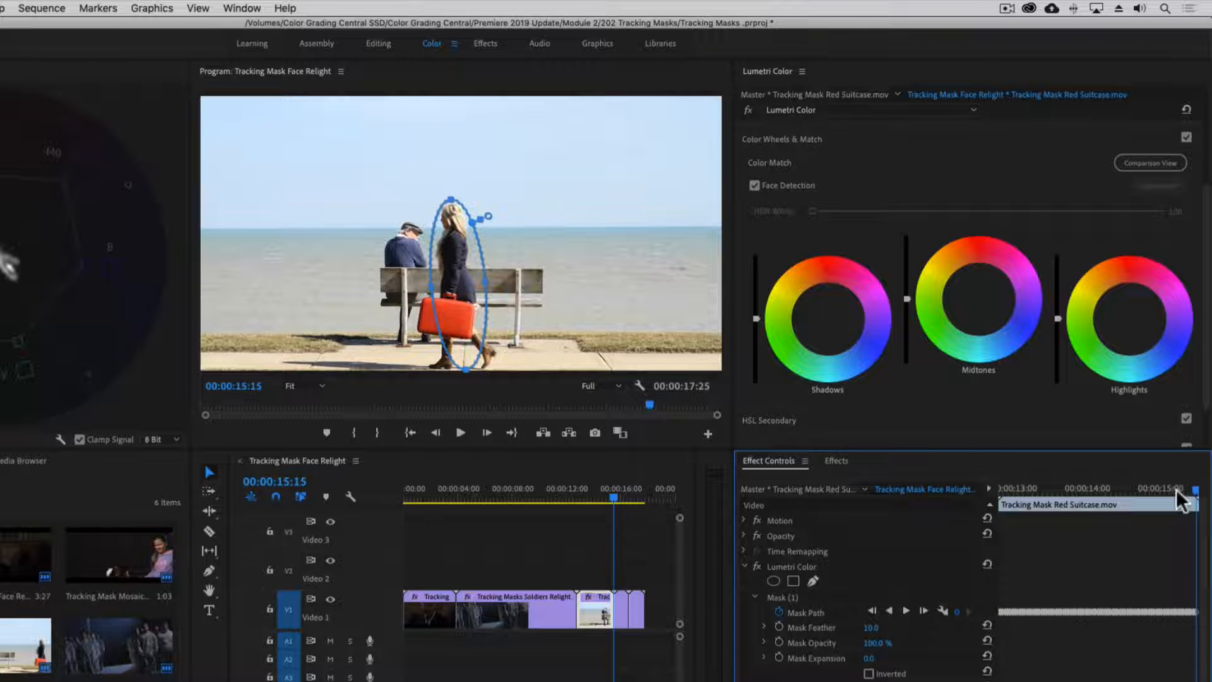
{"action": "left_click_drag", "start_coordinate": [1197, 493], "coordinate": [995, 505]}
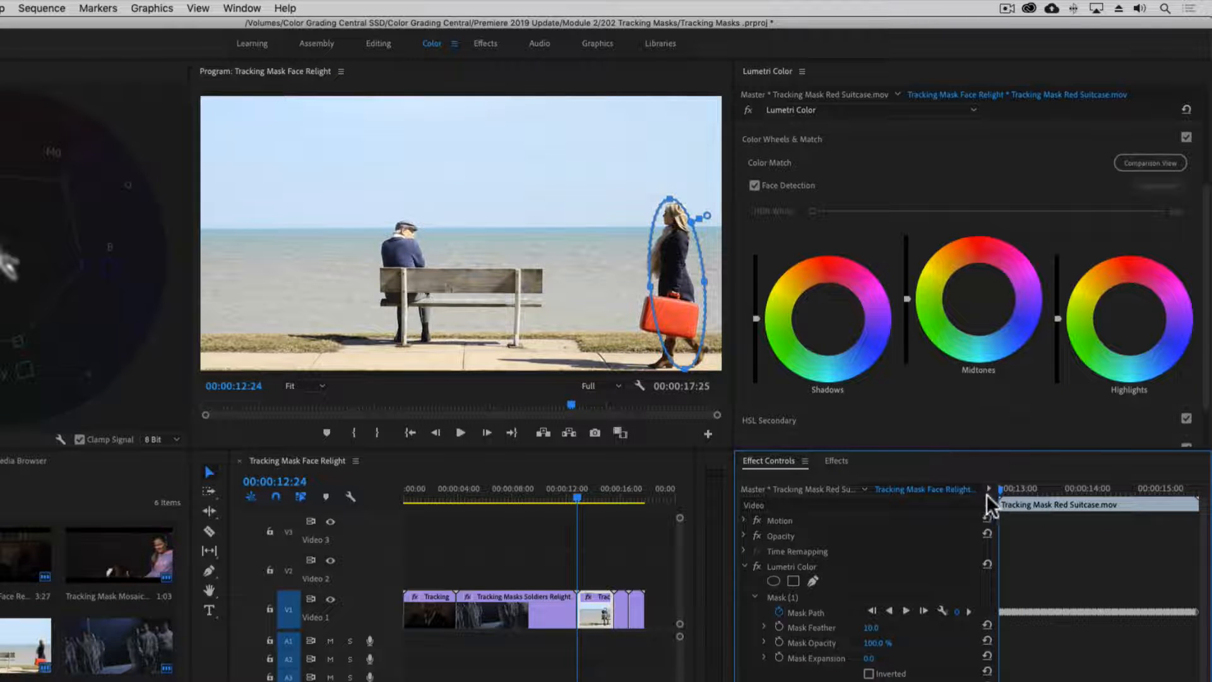
- Move the playhead to the mosaic clip and search the effects for mosaic
{"action": "left_click", "coordinate": [601, 496]}
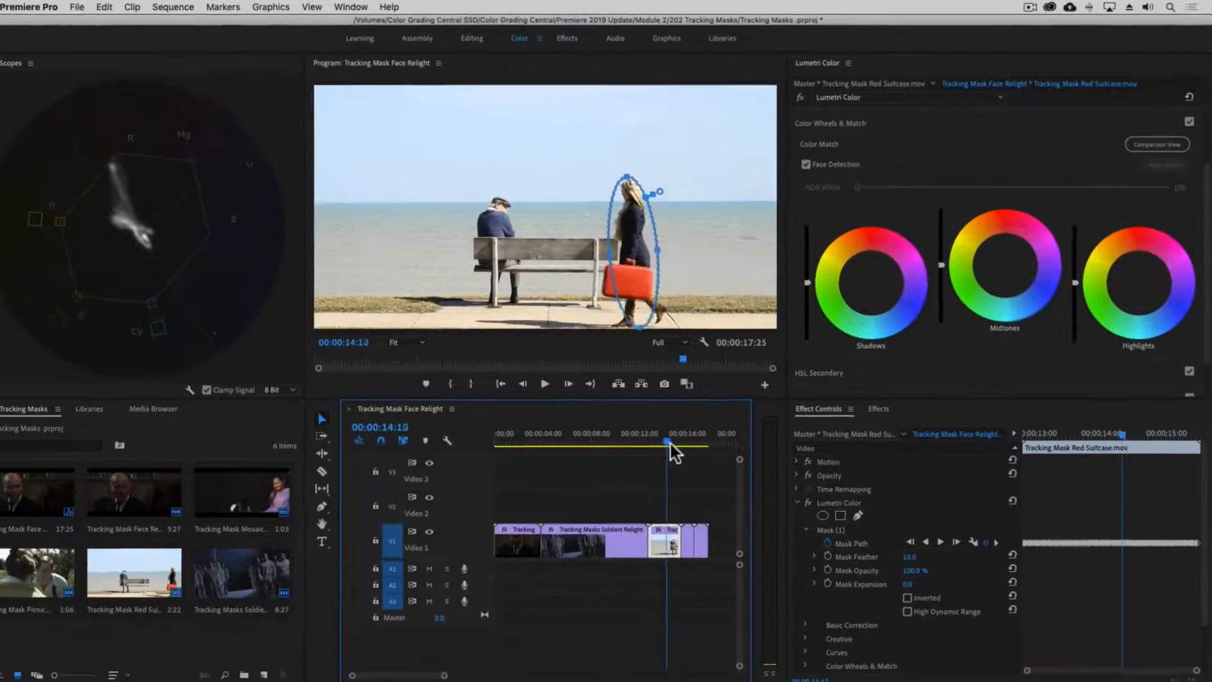
{"action": "left_click_drag", "start_coordinate": [670, 442], "coordinate": [684, 442]}
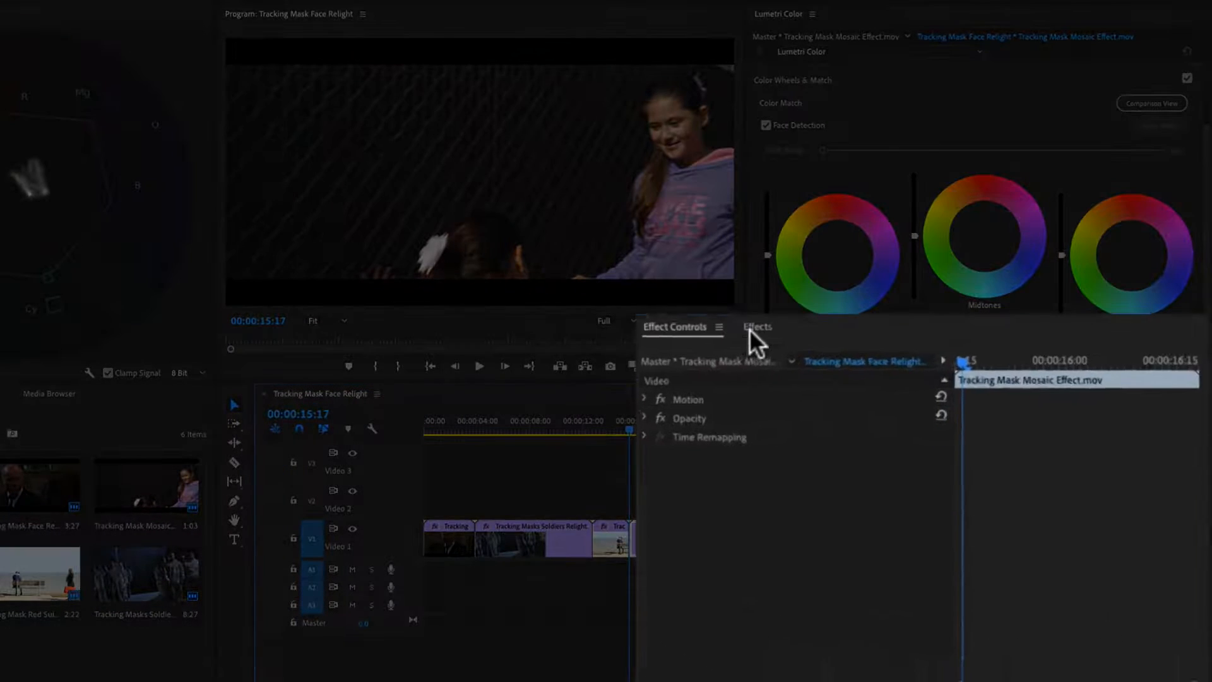
{"action": "left_click", "coordinate": [889, 397]}
{"action": "left_click", "coordinate": [745, 349]}
{"action": "type", "text": "m"}
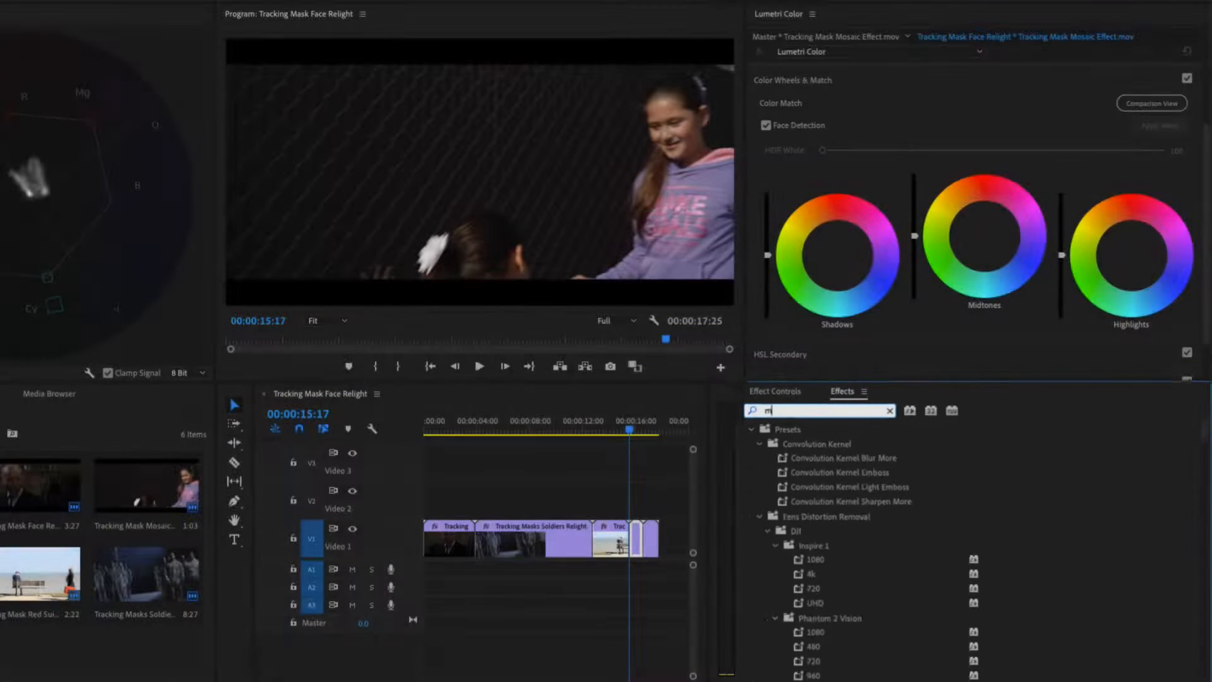
{"action": "type", "text": "osaic"}
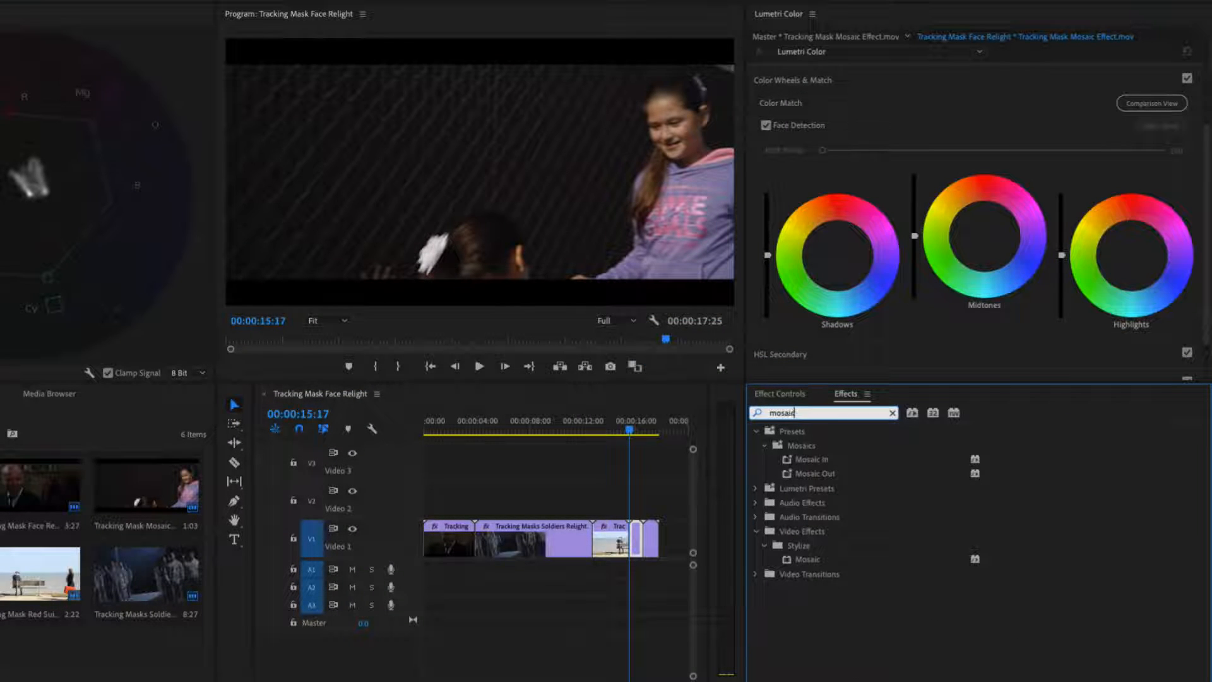
- Apply the Mosaic effect to the mosaic clip and add an ellipse mask to it
{"action": "left_click_drag", "start_coordinate": [817, 560], "coordinate": [639, 533]}
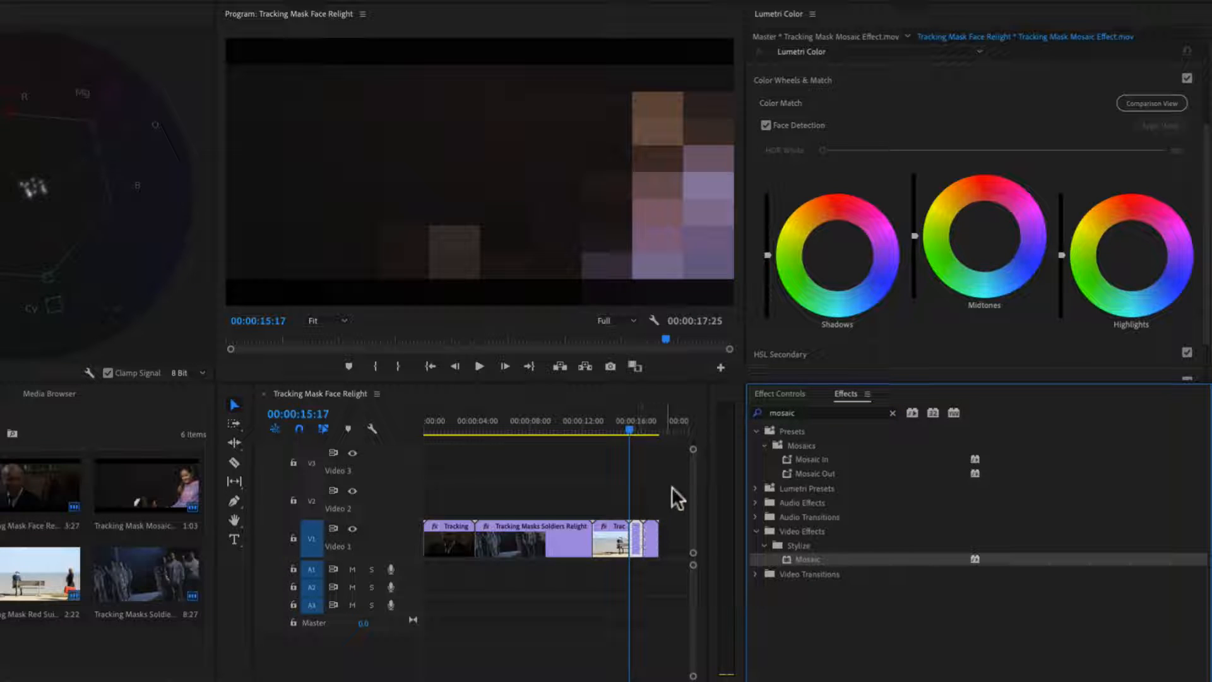
{"action": "left_click", "coordinate": [783, 394]}
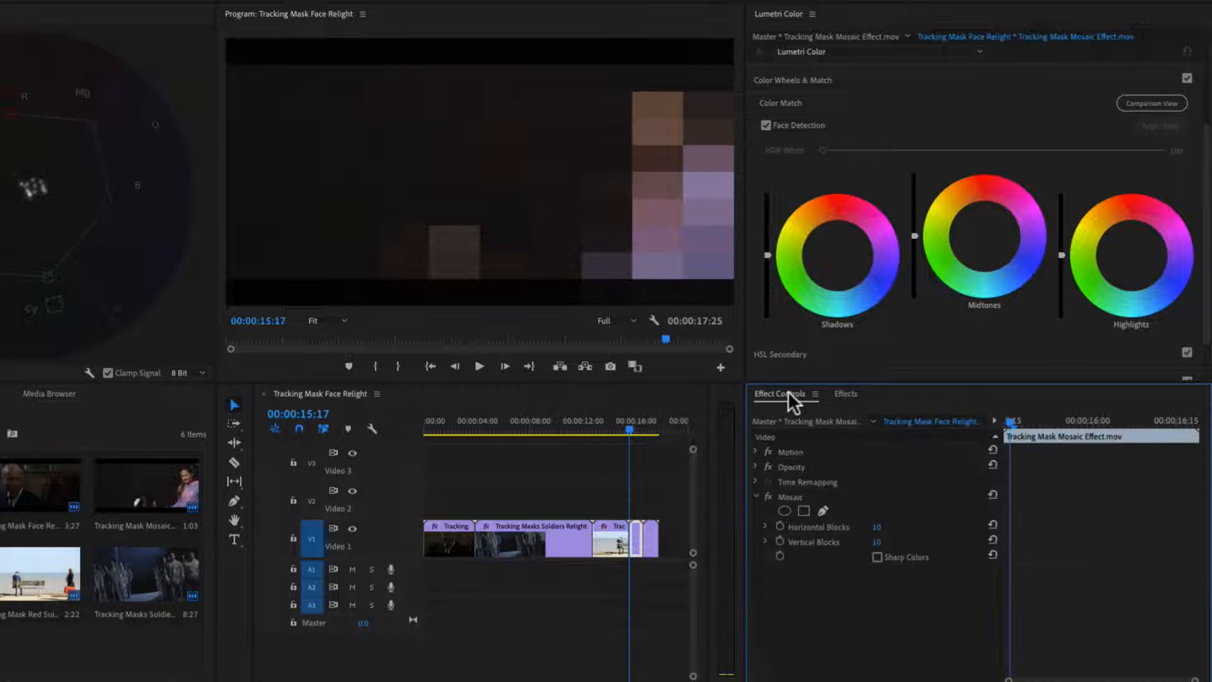
{"action": "left_click", "coordinate": [785, 510]}
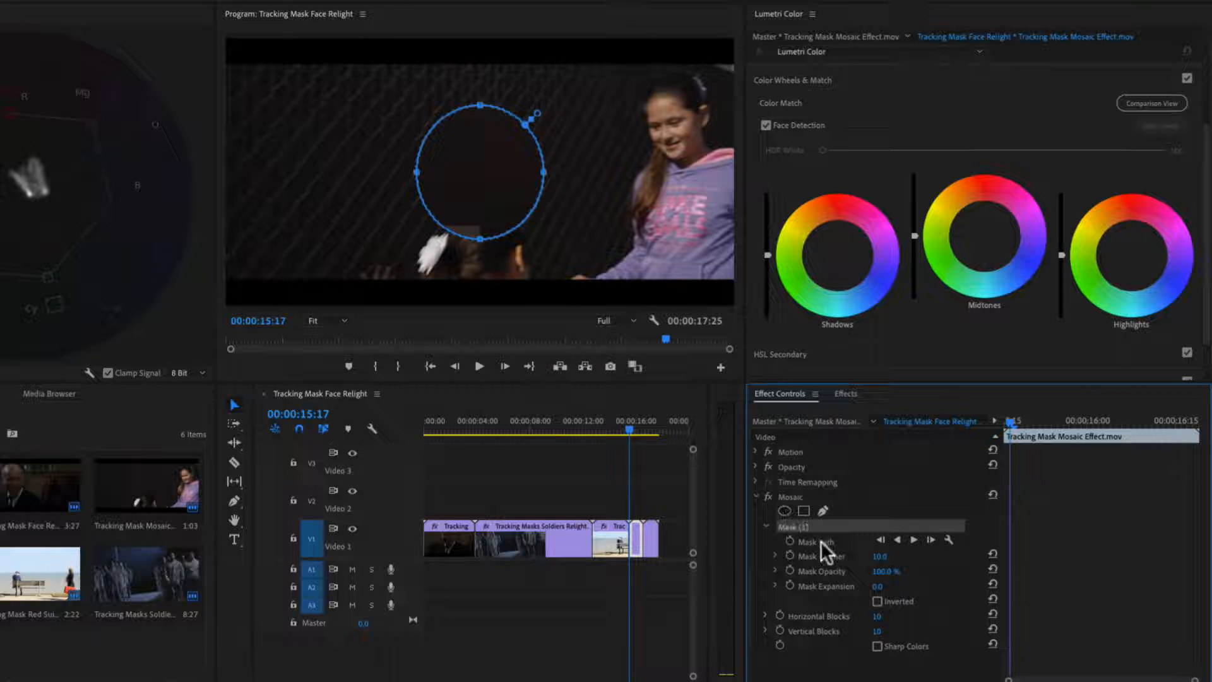
- Set the mask opacity to 0%, fit the ellipse over the girl's face, and track the mask forward
{"action": "left_click_drag", "start_coordinate": [884, 571], "coordinate": [822, 571]}
{"action": "left_click_drag", "start_coordinate": [513, 181], "coordinate": [686, 132]}
{"action": "mouse_move", "coordinate": [674, 51]}
{"action": "left_mouse_down"}
{"action": "mouse_move", "coordinate": [662, 52]}
{"action": "mouse_move", "coordinate": [665, 70]}
{"action": "left_mouse_up"}
{"action": "left_click_drag", "start_coordinate": [686, 191], "coordinate": [685, 170]}
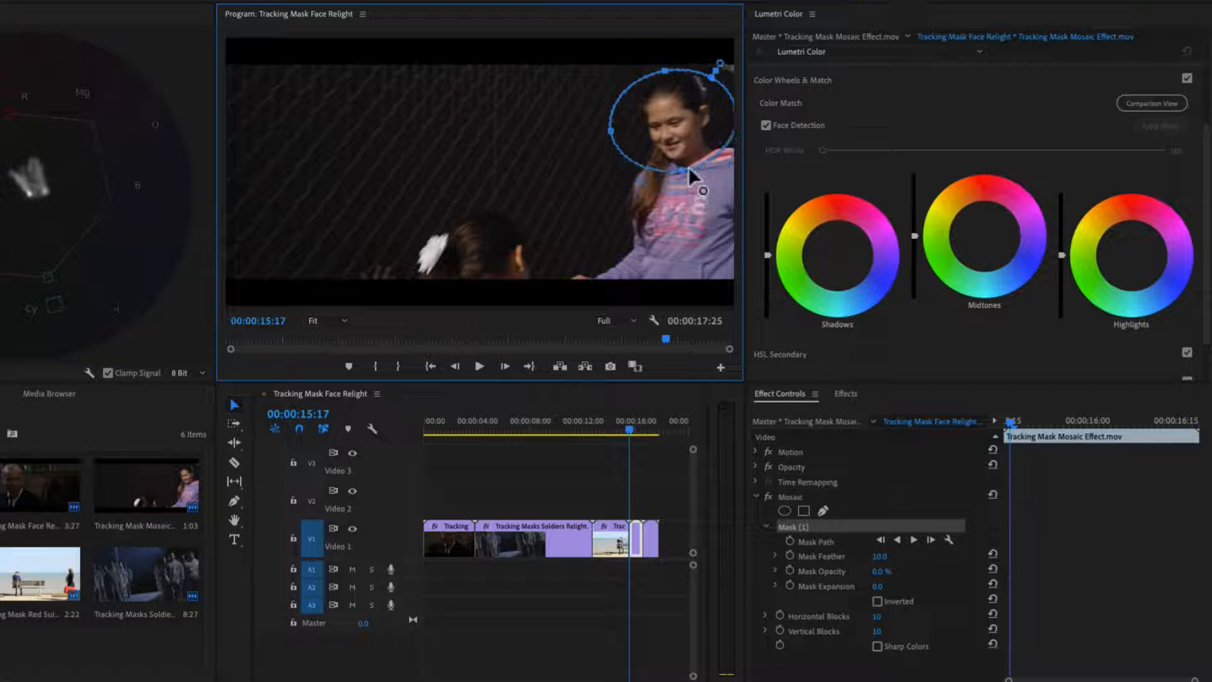
{"action": "left_click_drag", "start_coordinate": [610, 130], "coordinate": [689, 108]}
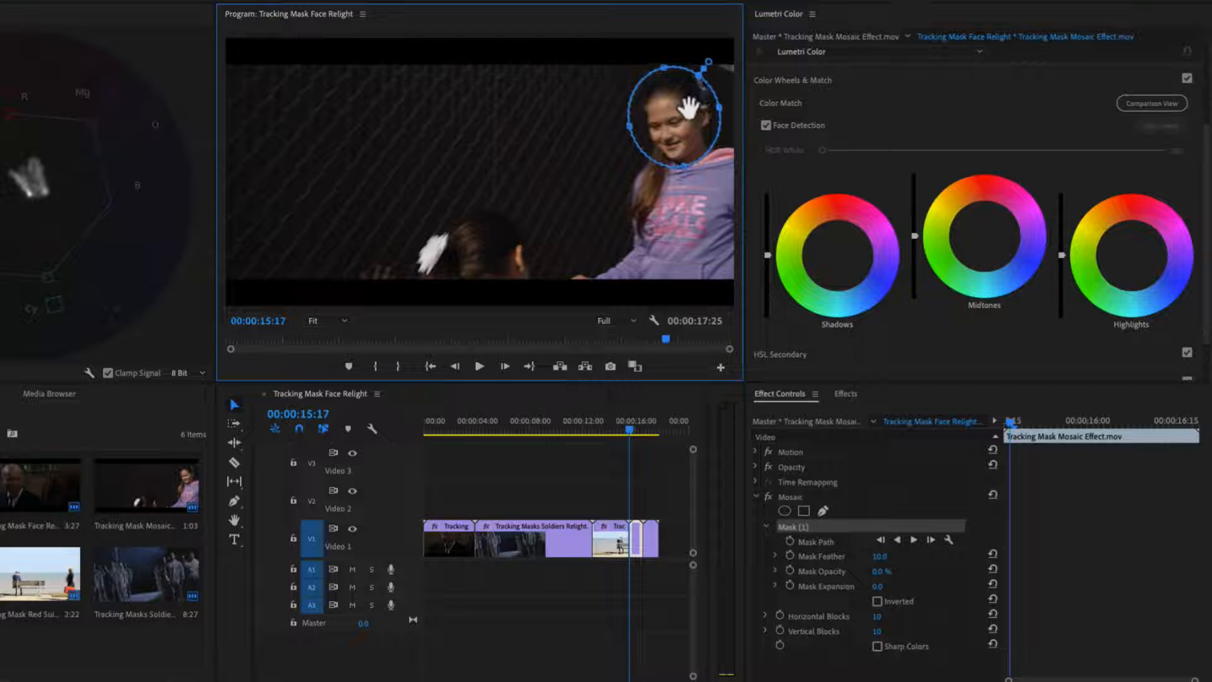
{"action": "left_click", "coordinate": [914, 538]}
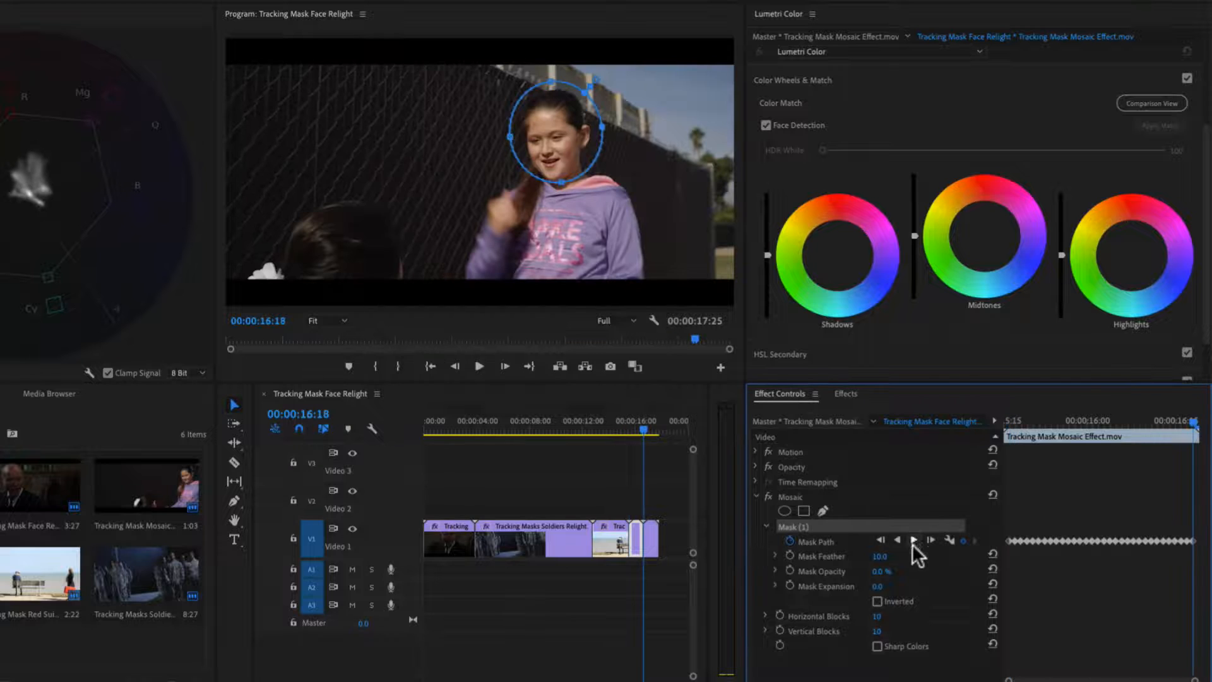
- Set the mask opacity back to 100% and raise the mosaic blocks to 133 horizontal and 27 vertical
{"action": "left_click_drag", "start_coordinate": [878, 571], "coordinate": [939, 572]}
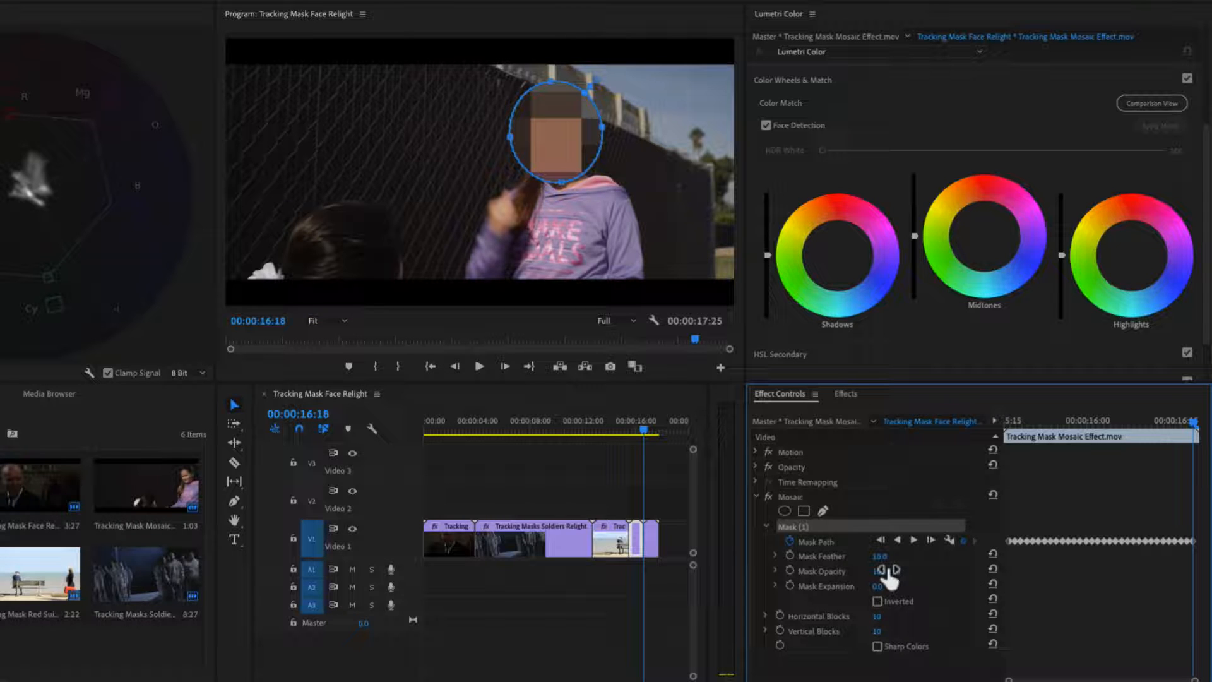
{"action": "mouse_move", "coordinate": [881, 618]}
{"action": "left_mouse_down"}
{"action": "mouse_move", "coordinate": [939, 619]}
{"action": "mouse_move", "coordinate": [892, 632]}
{"action": "left_mouse_up"}
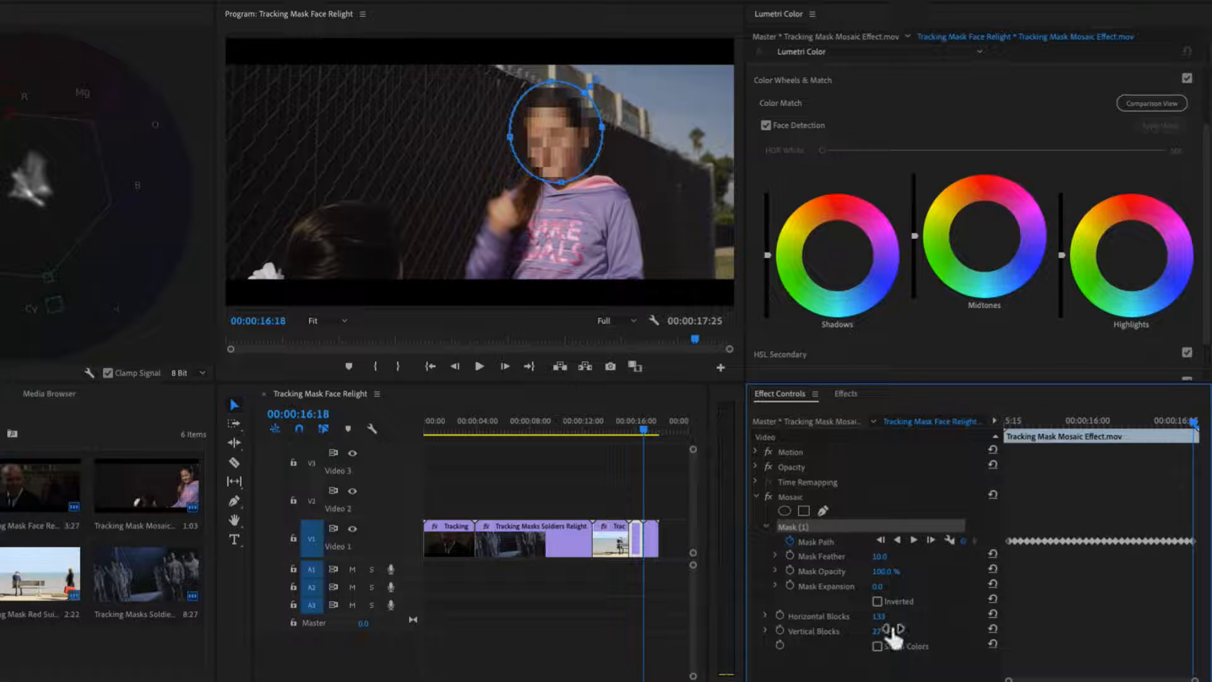
{"action": "left_click_drag", "start_coordinate": [643, 429], "coordinate": [627, 428]}
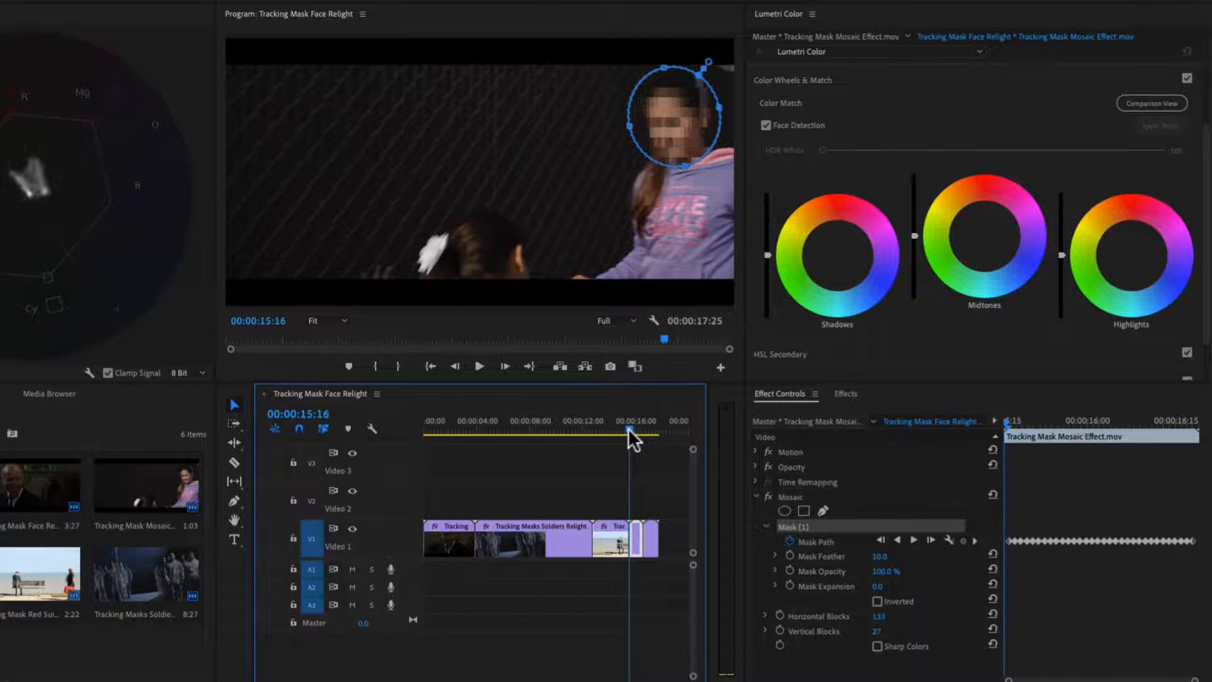
- Move to the picnic clip near 00:00:16:19, select its face mask, change the tracking method, and track forward
{"action": "key", "text": "Down"}
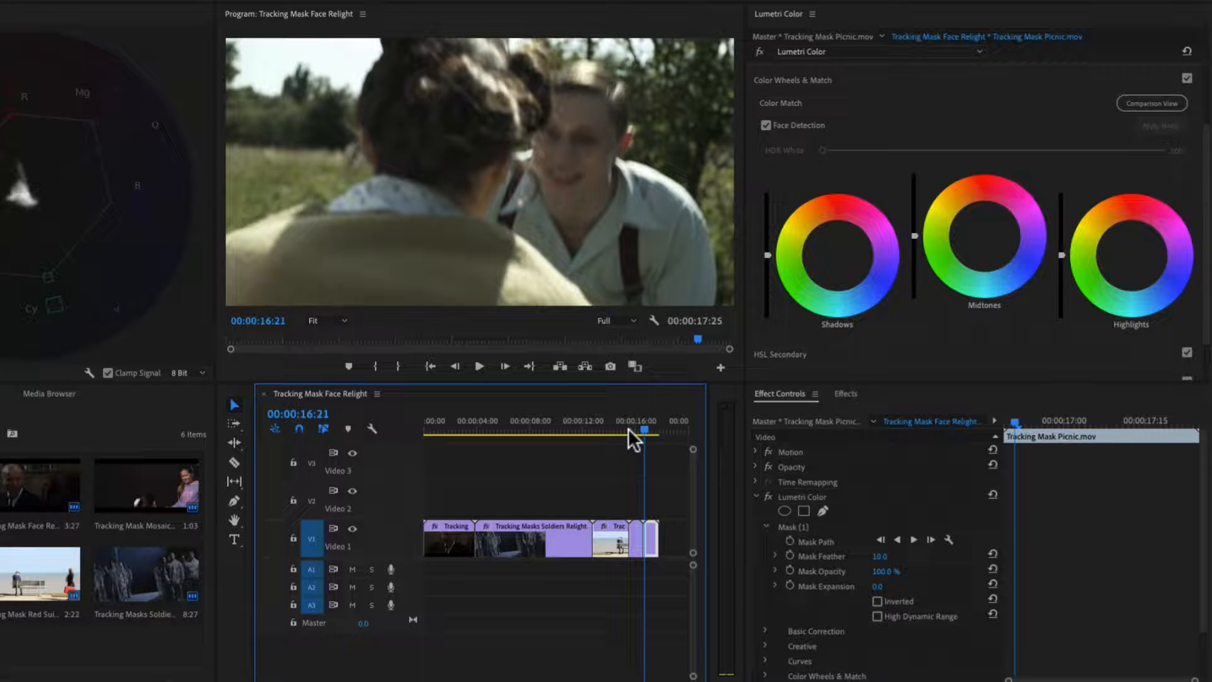
{"action": "key", "text": "z"}
{"action": "left_click_drag", "start_coordinate": [641, 426], "coordinate": [647, 428]}
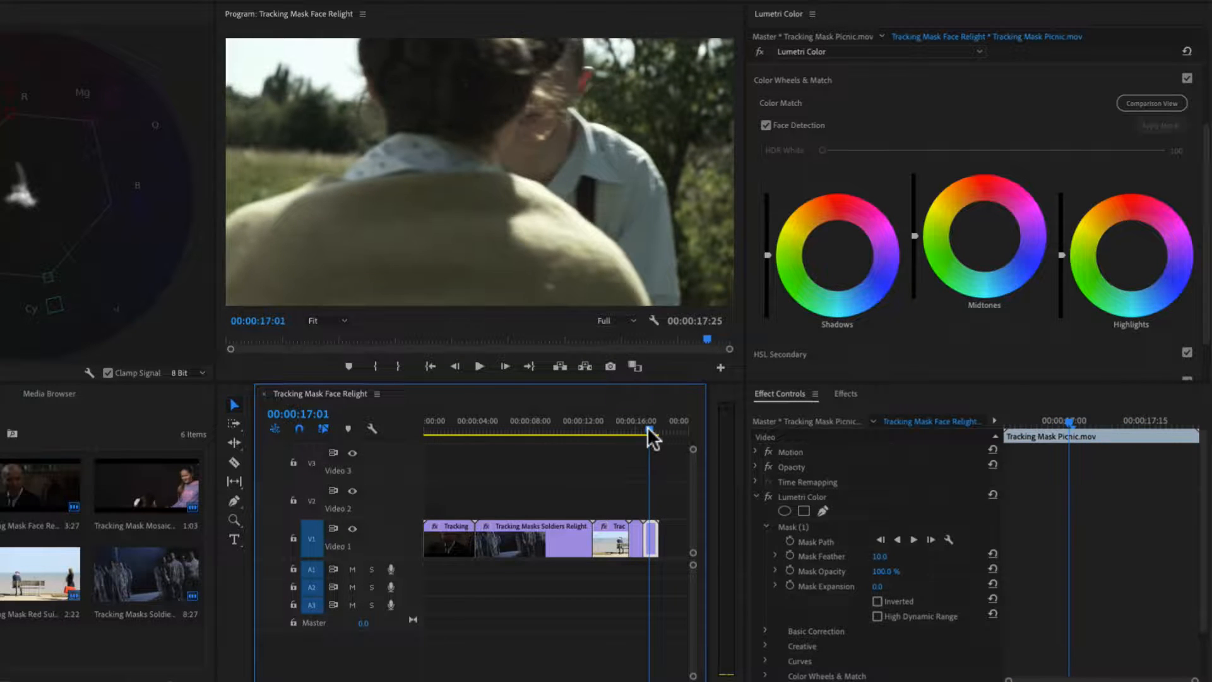
{"action": "key", "text": "Left"}
{"action": "key", "text": "Left"}
{"action": "key", "text": "Left"}
{"action": "key", "text": "Left"}
{"action": "key", "text": "Left"}
{"action": "key", "text": "Left"}
{"action": "key", "text": "Left"}
{"action": "key", "text": "Left"}
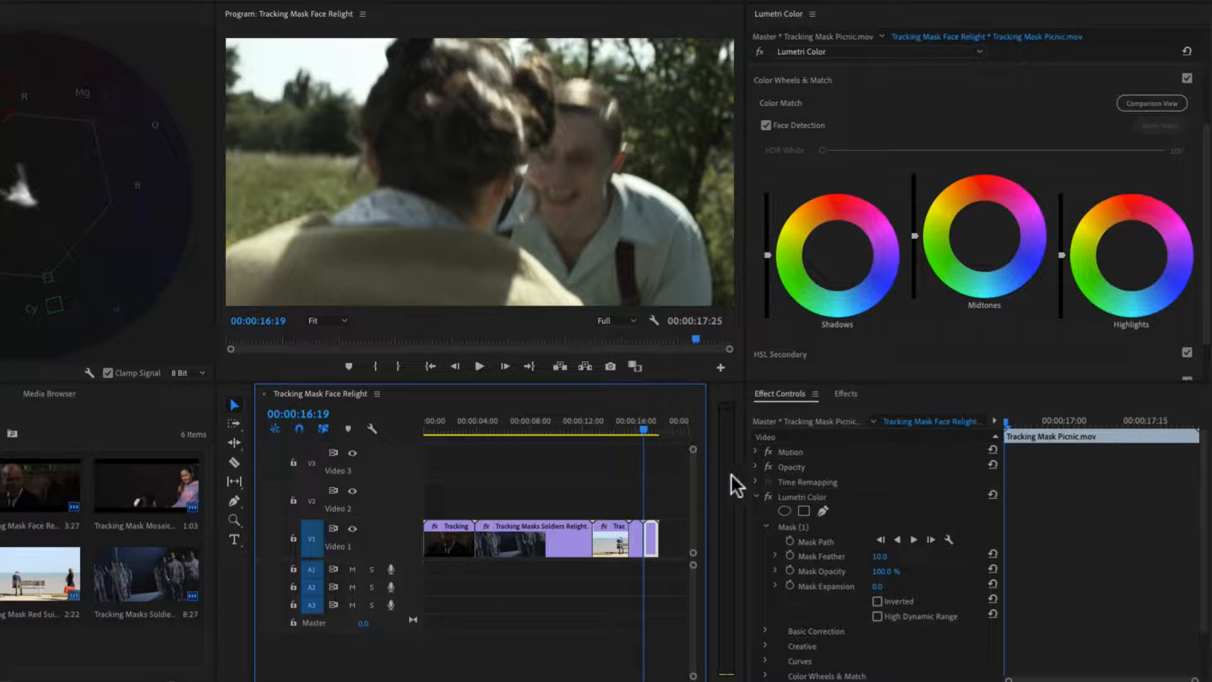
{"action": "left_click", "coordinate": [786, 524]}
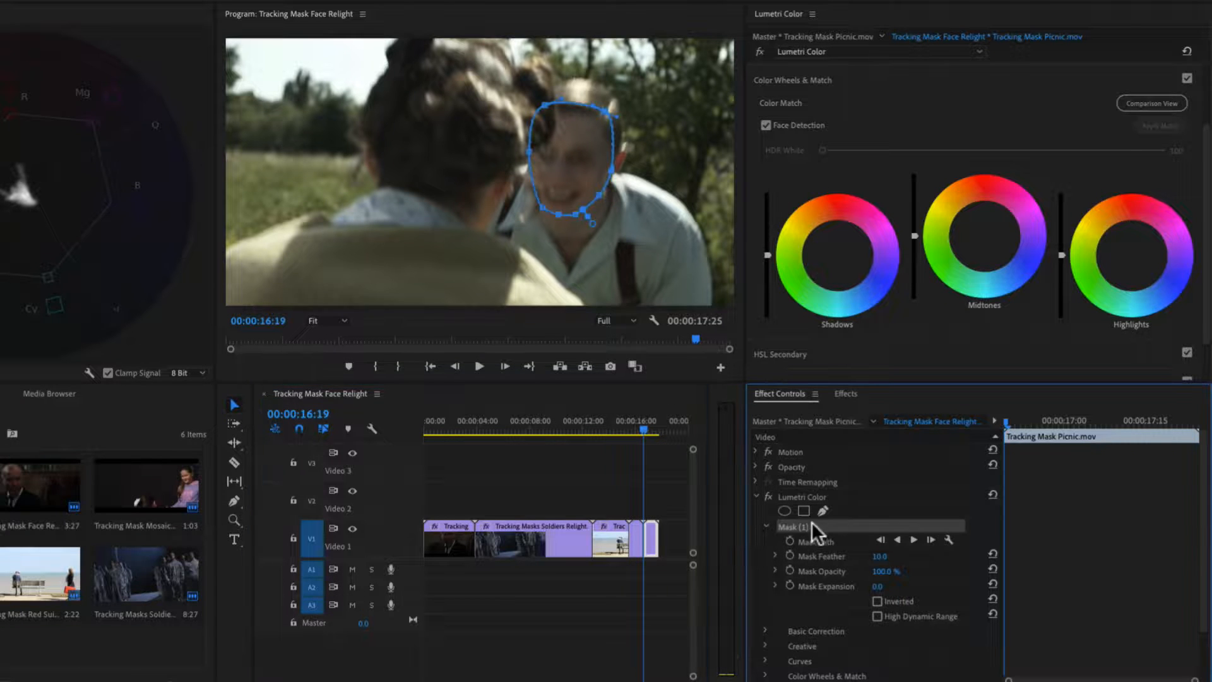
{"action": "left_click", "coordinate": [947, 540]}
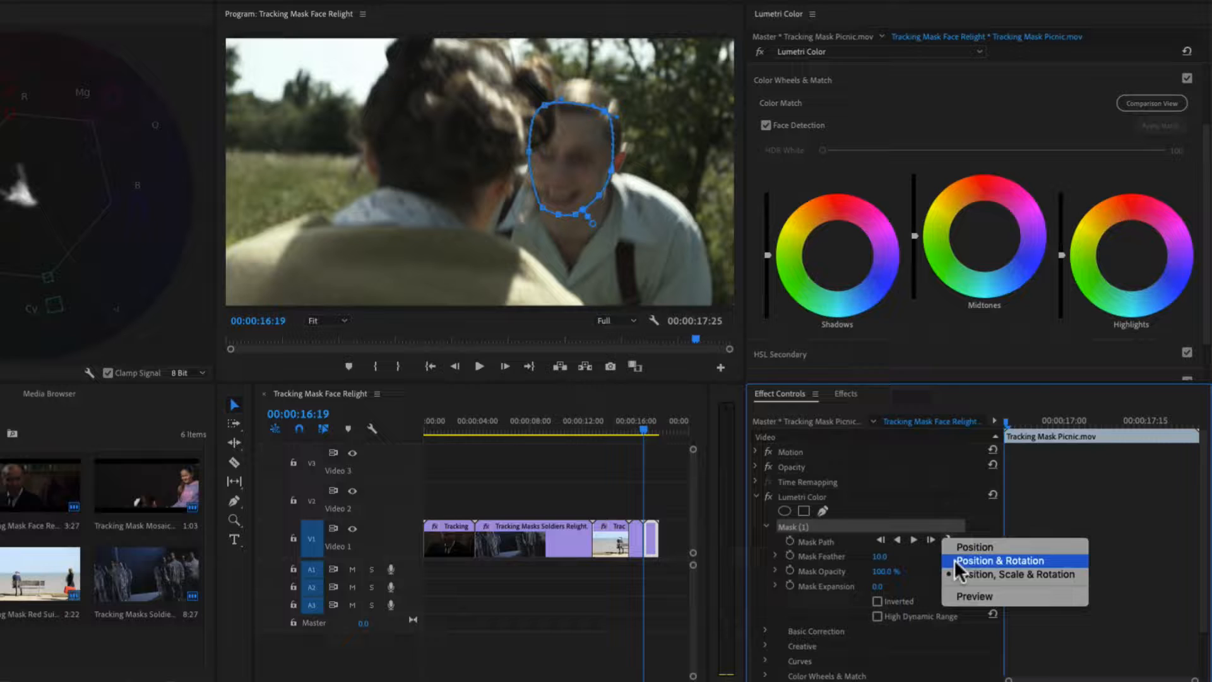
{"action": "left_click", "coordinate": [953, 559]}
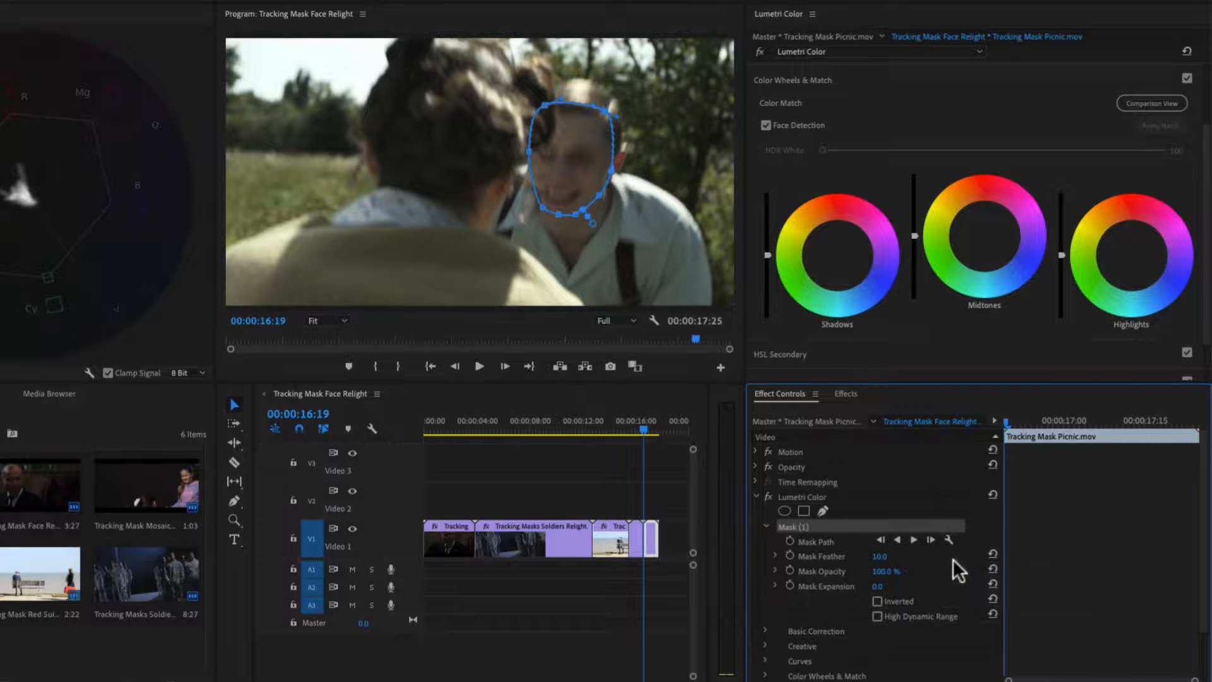
{"action": "left_click", "coordinate": [913, 539]}
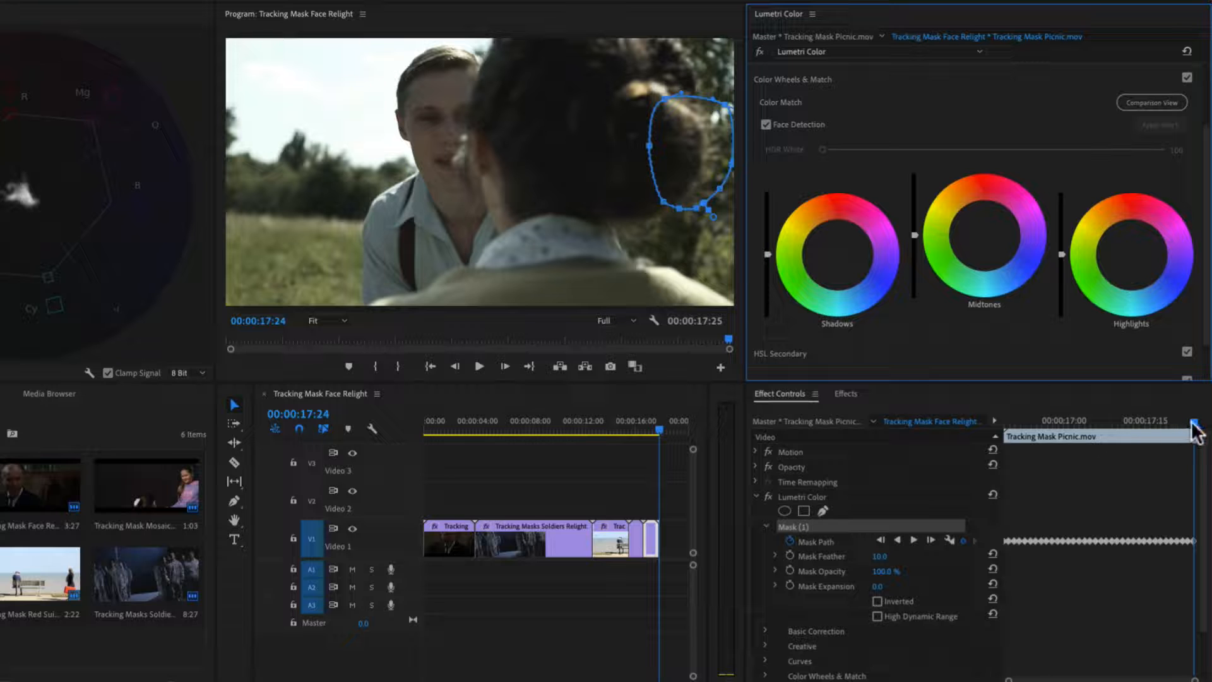
- Delete the picnic mask path keyframes after 00:00:17:00
{"action": "mouse_move", "coordinate": [1191, 423]}
{"action": "left_mouse_down"}
{"action": "mouse_move", "coordinate": [1005, 423]}
{"action": "mouse_move", "coordinate": [1193, 422]}
{"action": "left_mouse_up"}
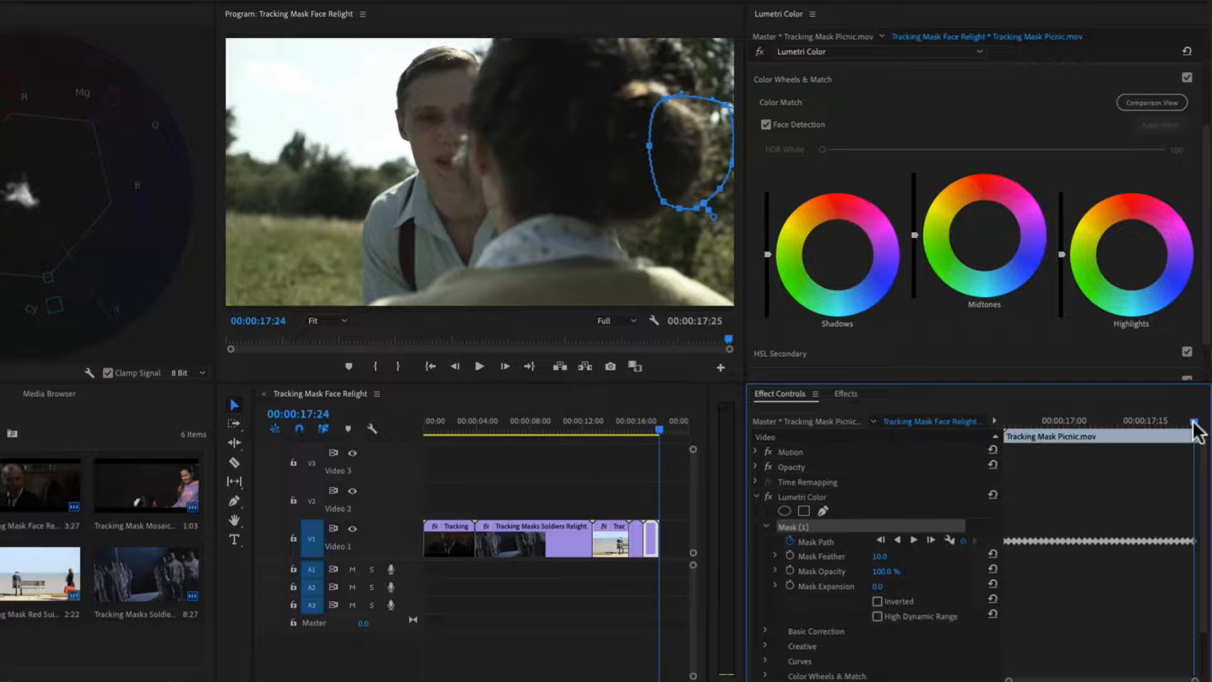
{"action": "left_click_drag", "start_coordinate": [1193, 422], "coordinate": [1050, 430]}
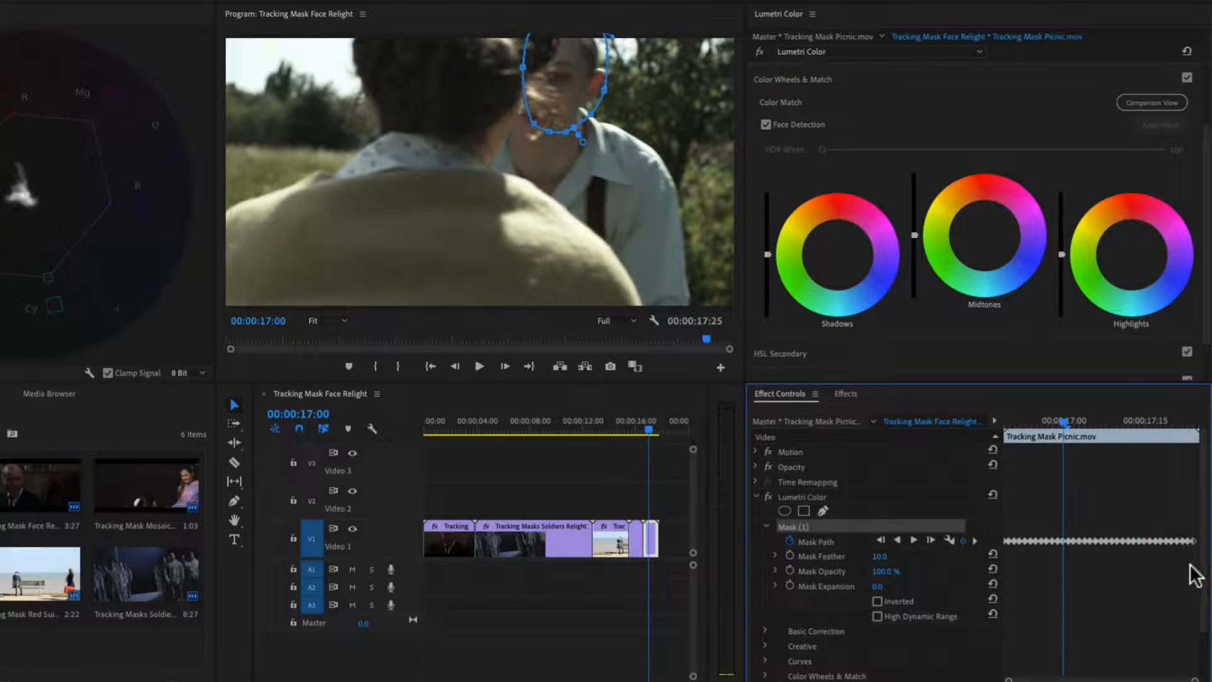
{"action": "left_click_drag", "start_coordinate": [1191, 567], "coordinate": [1066, 530]}
{"action": "key", "text": "Delete"}
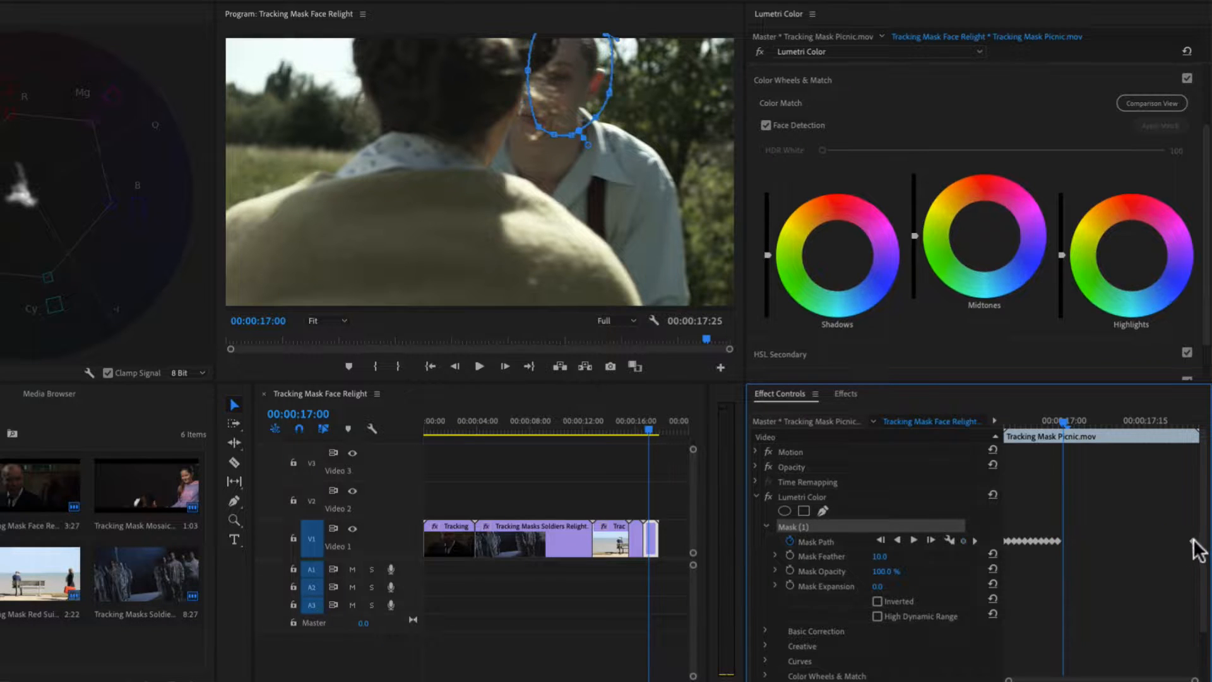
- Reposition the mask over the man's face at 00:00:17:17, 00:00:17:14 and 00:00:17:11
{"action": "left_click_drag", "start_coordinate": [1063, 421], "coordinate": [1155, 432]}
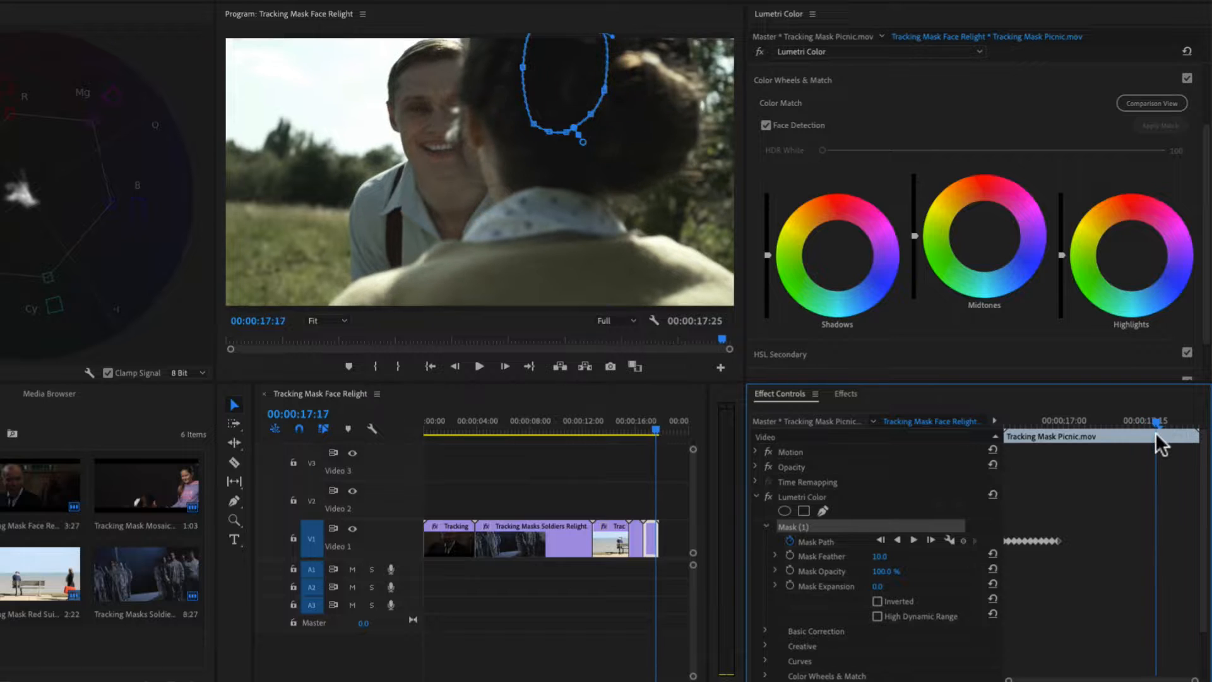
{"action": "left_click_drag", "start_coordinate": [556, 85], "coordinate": [447, 124]}
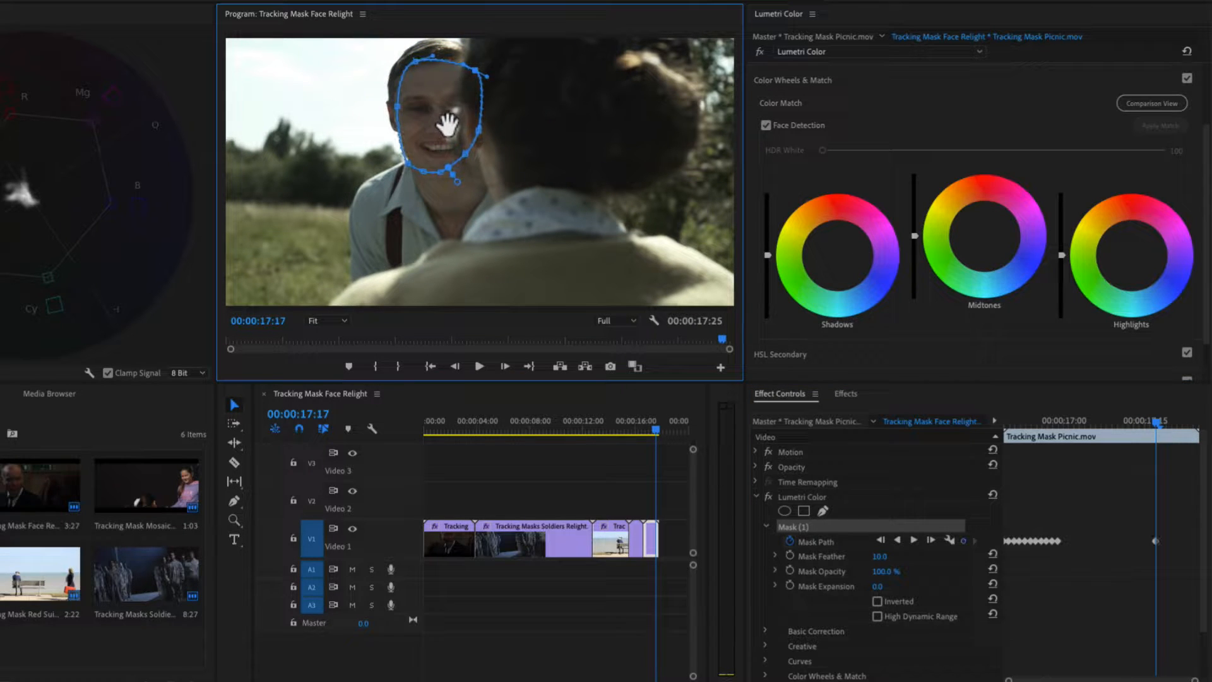
{"action": "left_click_drag", "start_coordinate": [1153, 419], "coordinate": [1139, 419]}
{"action": "mouse_move", "coordinate": [461, 103]}
{"action": "left_mouse_down"}
{"action": "mouse_move", "coordinate": [433, 108]}
{"action": "mouse_move", "coordinate": [447, 106]}
{"action": "left_mouse_up"}
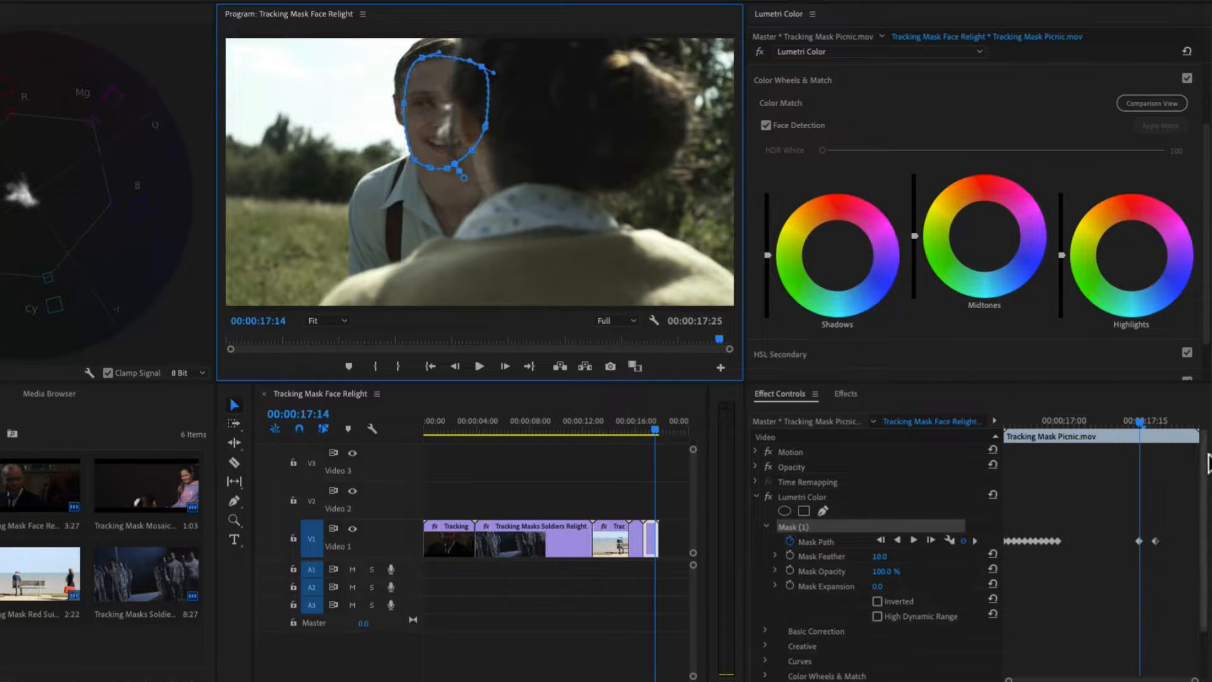
{"action": "left_click", "coordinate": [1138, 420]}
{"action": "left_click_drag", "start_coordinate": [1138, 419], "coordinate": [1122, 419]}
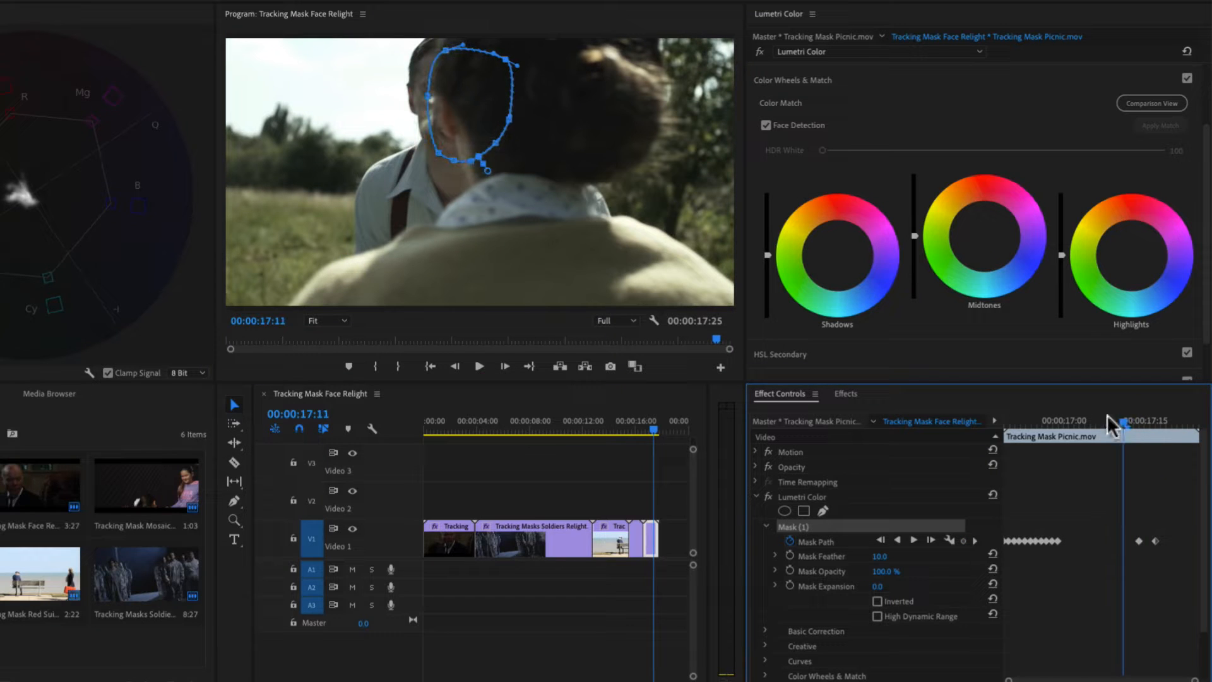
{"action": "left_click_drag", "start_coordinate": [474, 114], "coordinate": [461, 111]}
- Track the picnic mask forward from 00:00:17:17
{"action": "left_click_drag", "start_coordinate": [1125, 419], "coordinate": [1154, 429]}
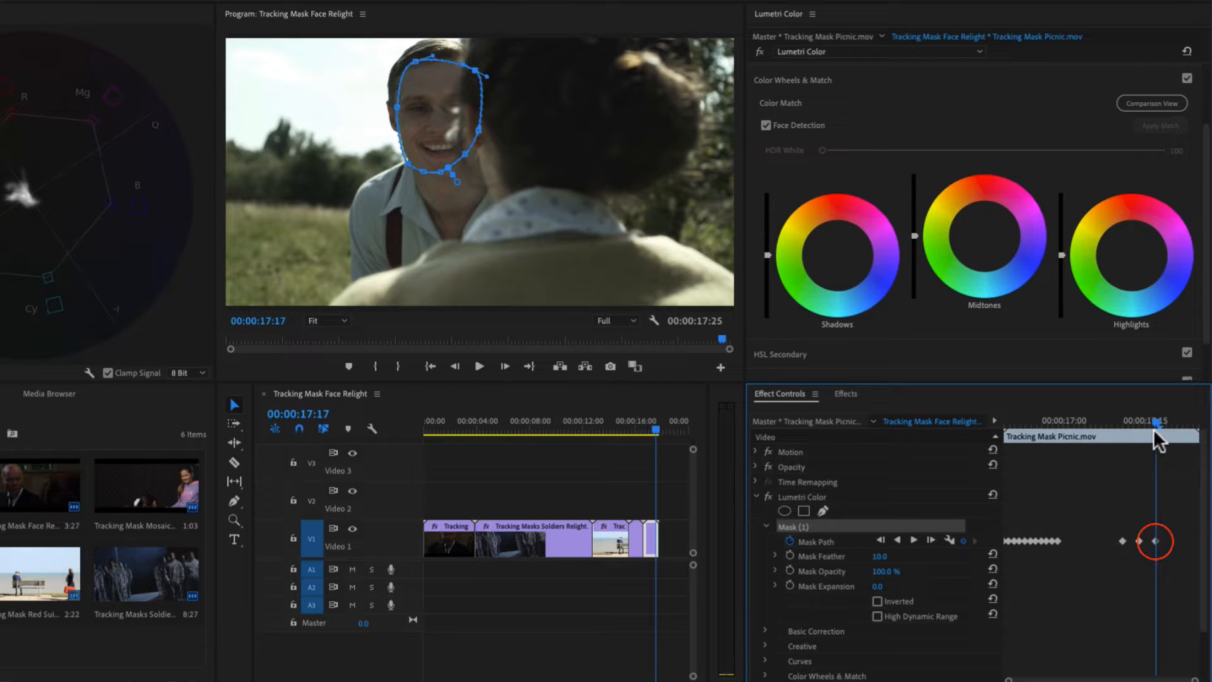
{"action": "left_click", "coordinate": [915, 540]}
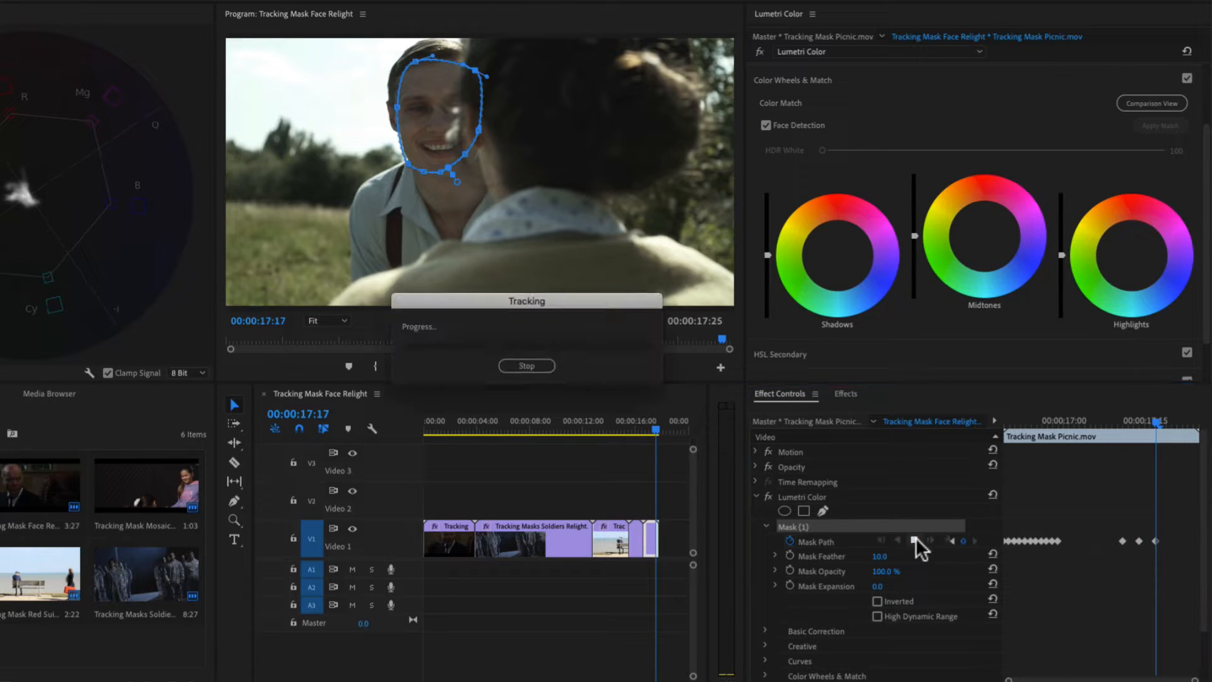